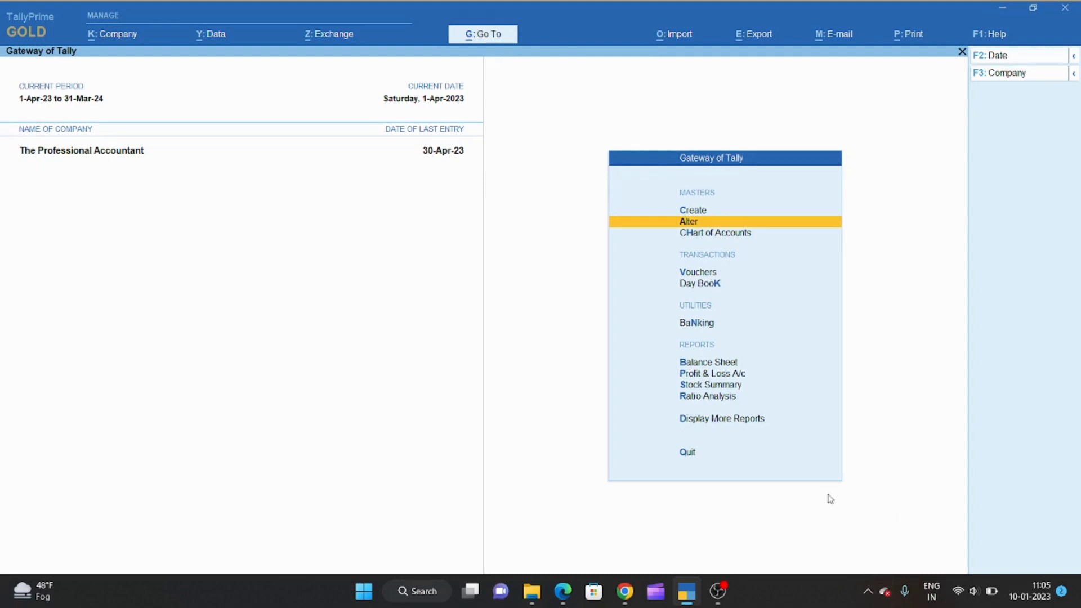
Review the Apple Ltd tax invoice in the browser and return to TallyPrime.
left_click(564, 592)
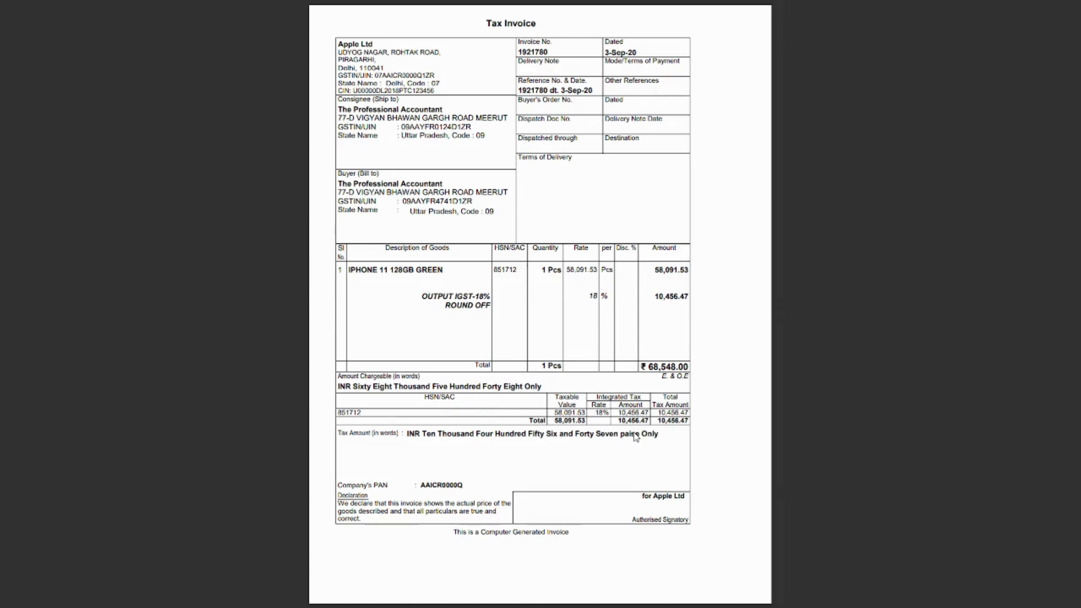
key("alt+Tab")
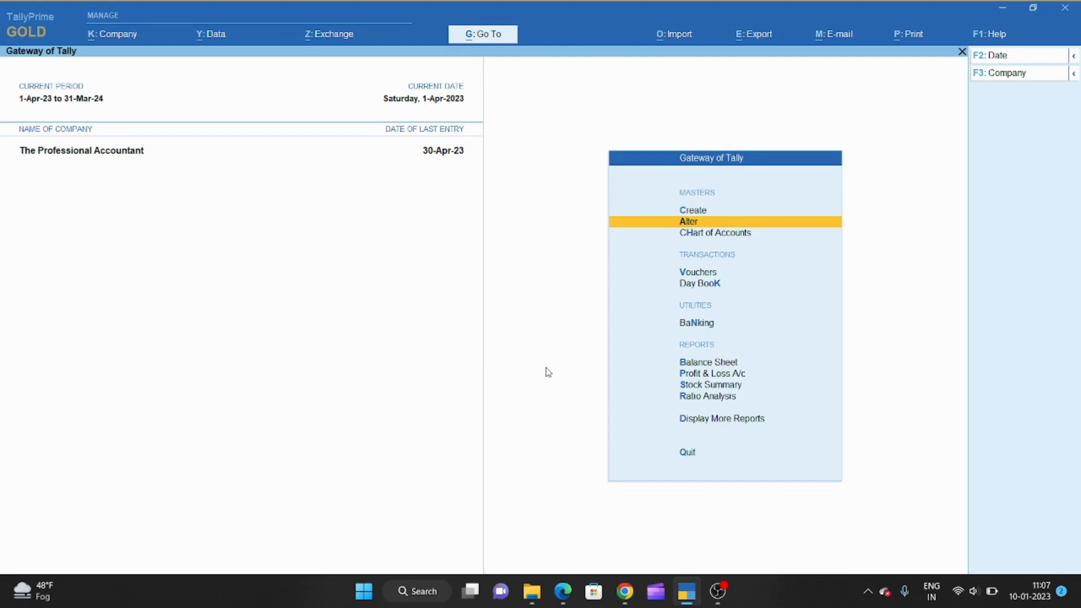
Open the stock item creation form to examine its fields, and return to the list of masters.
key("Up")
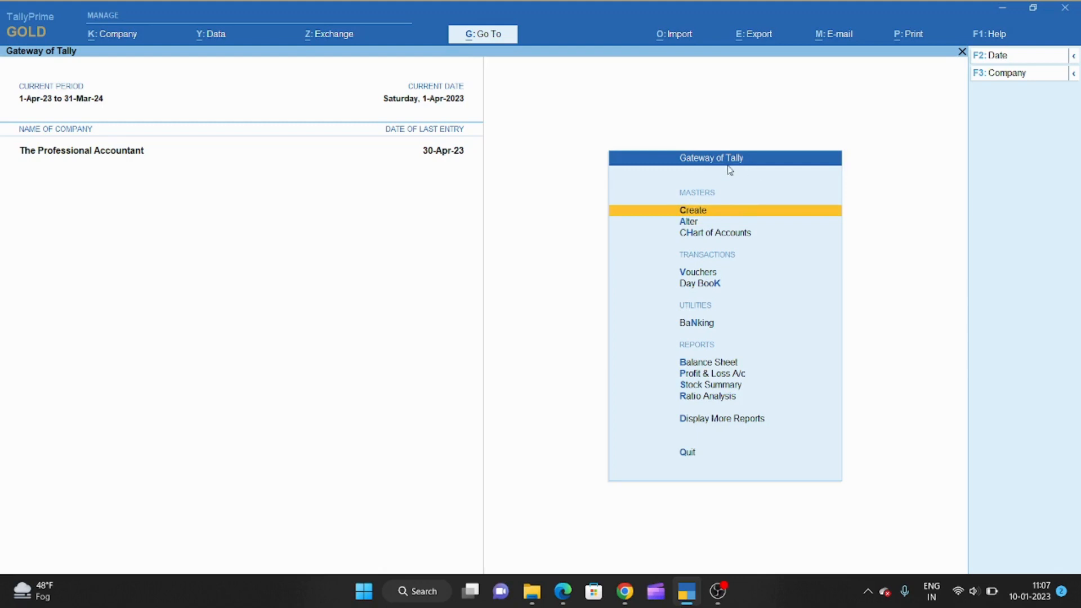
left_click(687, 213)
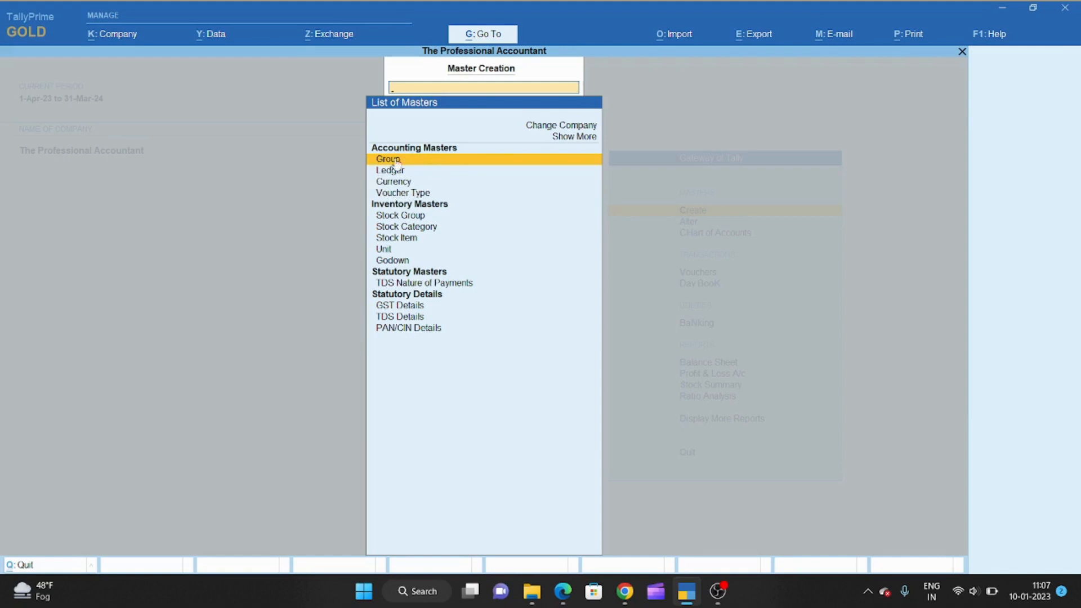
left_click(397, 207)
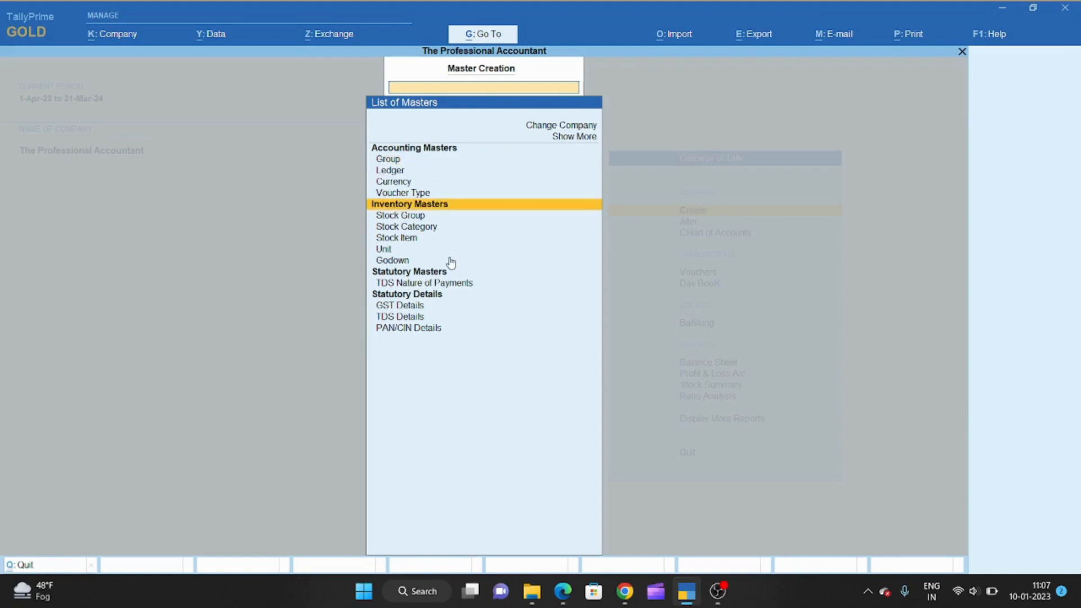
key("Down")
key("Down")
key("Down")
key("Down")
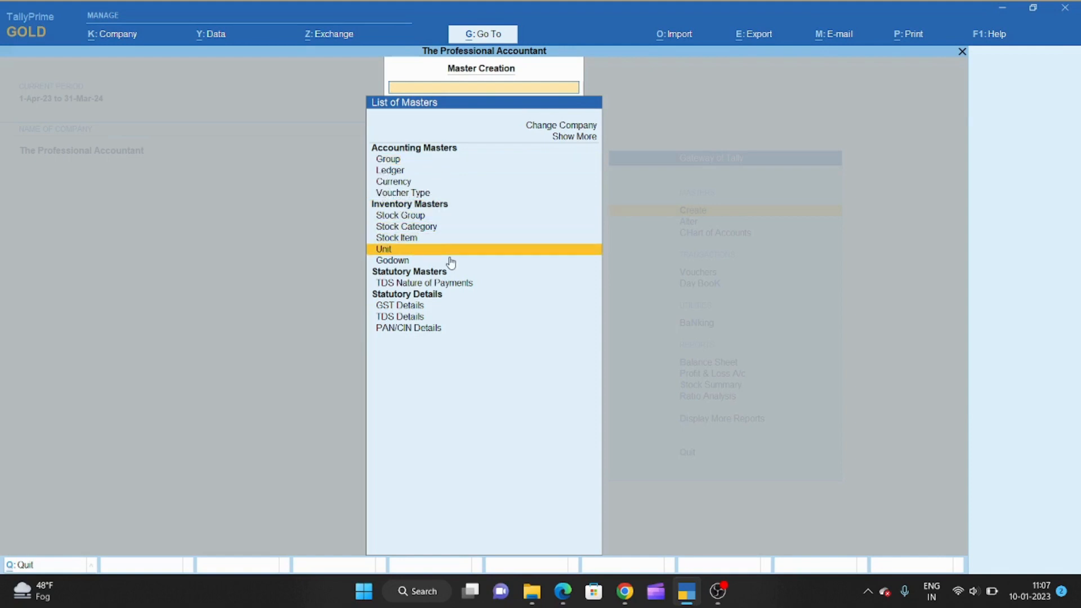
key("Up")
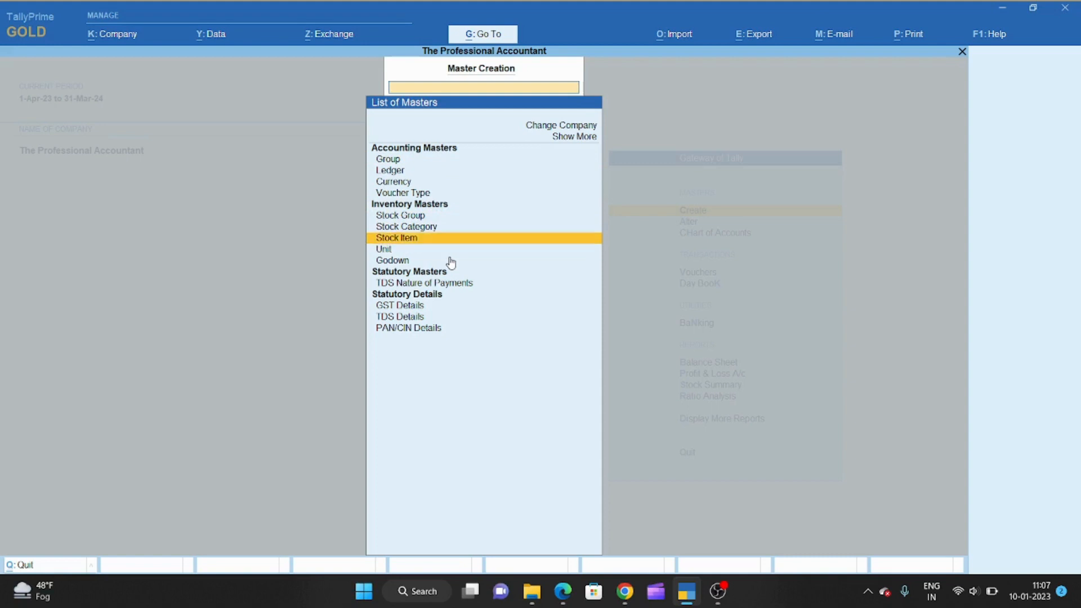
left_click(423, 248)
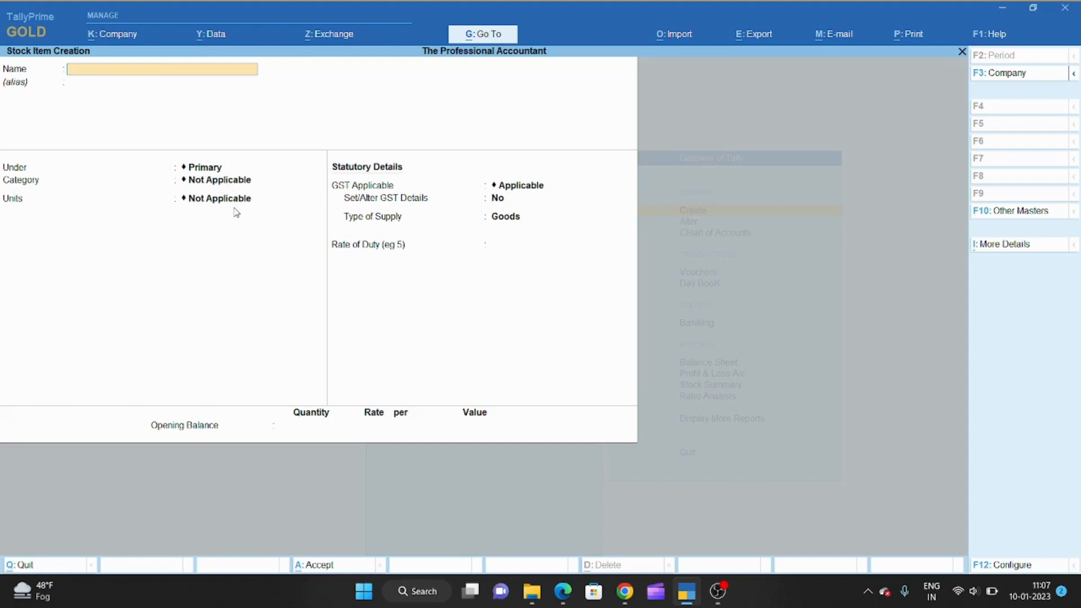
key("Escape")
key("y")
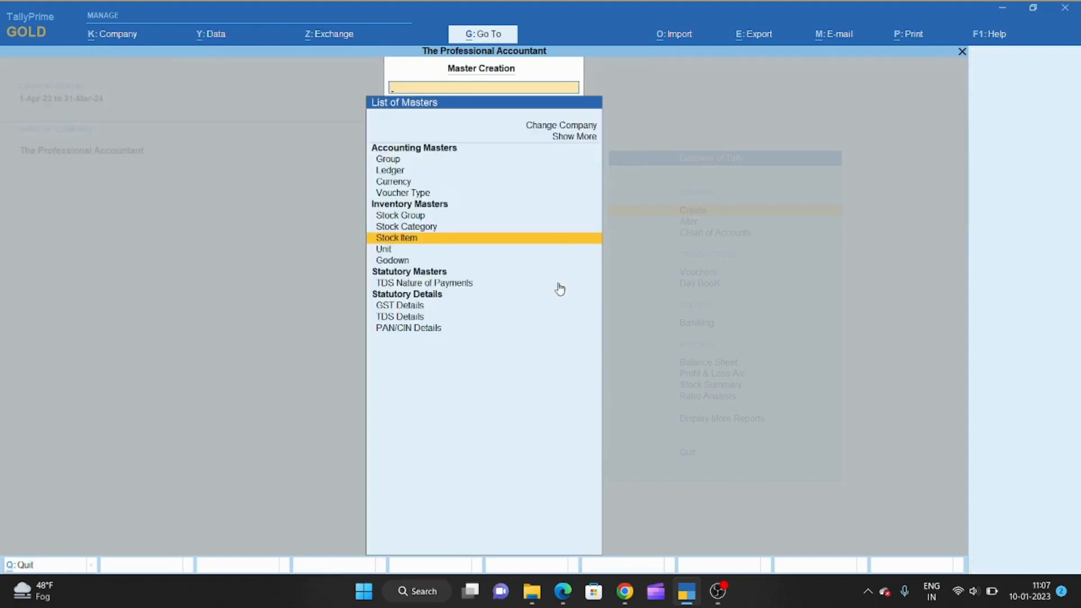
left_click(401, 231)
left_click(387, 251)
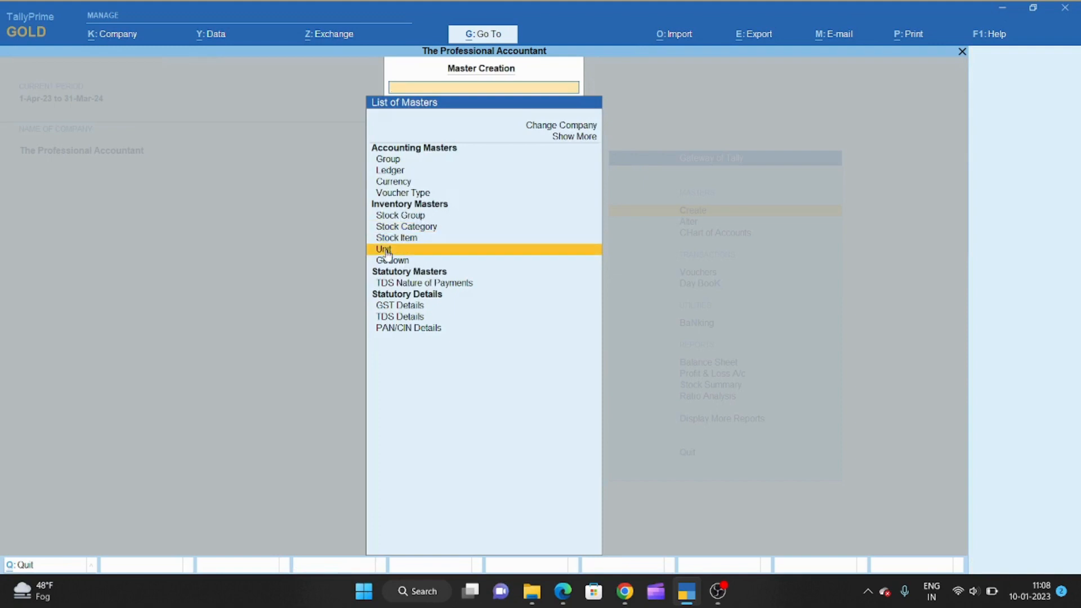
left_click(392, 263)
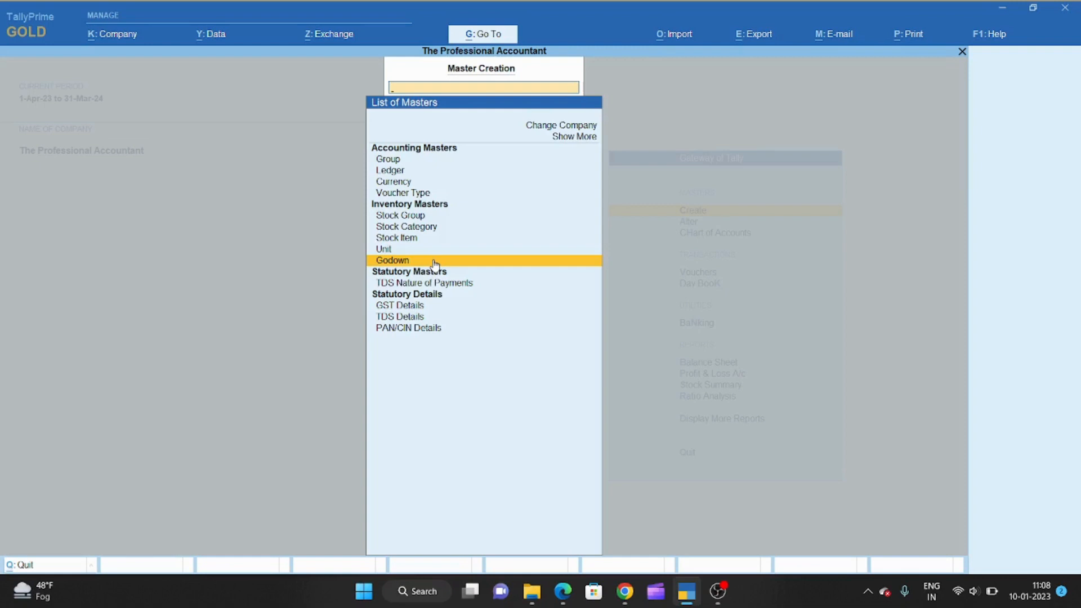
key("Up")
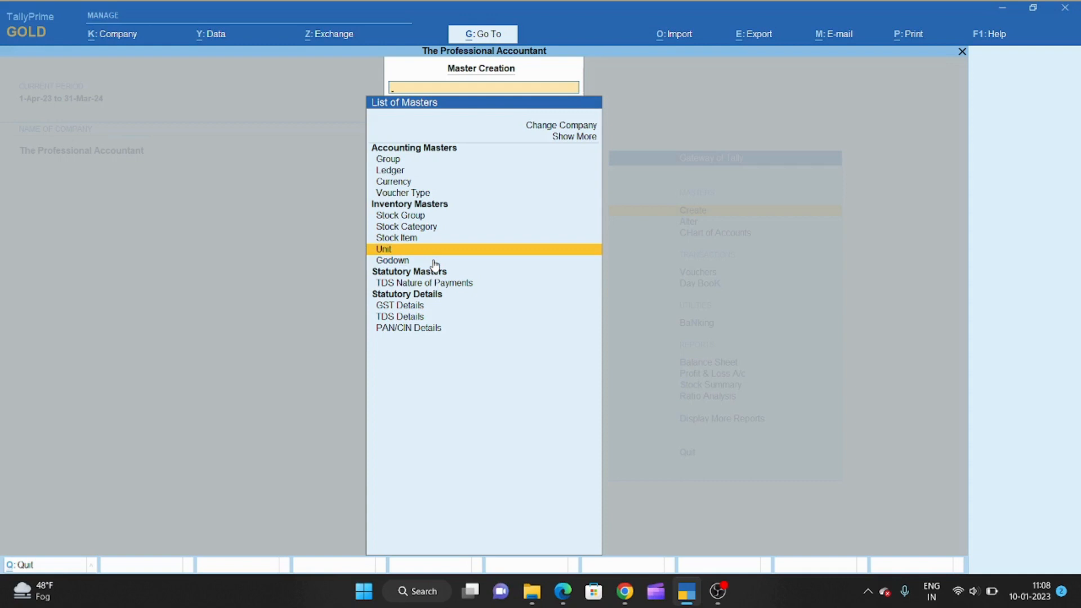
key("Up")
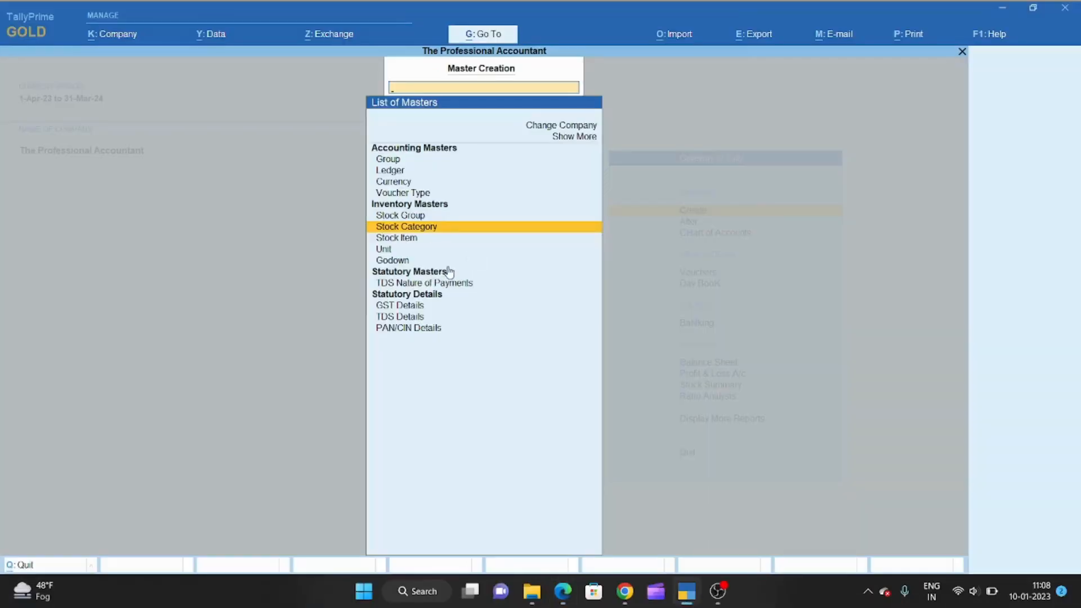
key("Up")
key("Down")
key("Down")
key("Down")
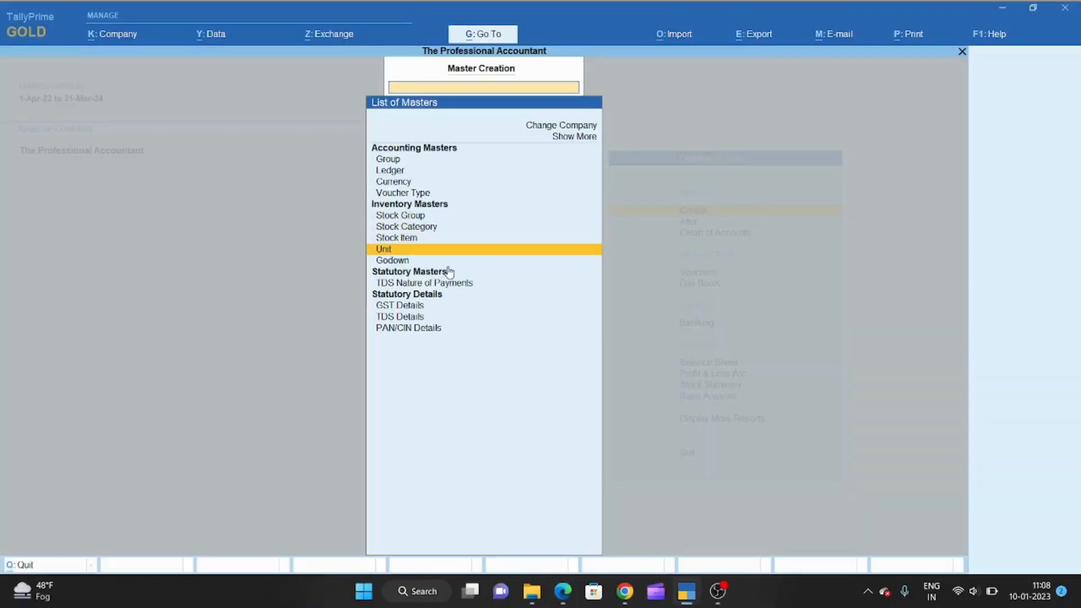
key("Up")
key("Up")
key("Up")
key("Down")
key("Down")
key("Down")
key("Down")
key("Up")
key("Down")
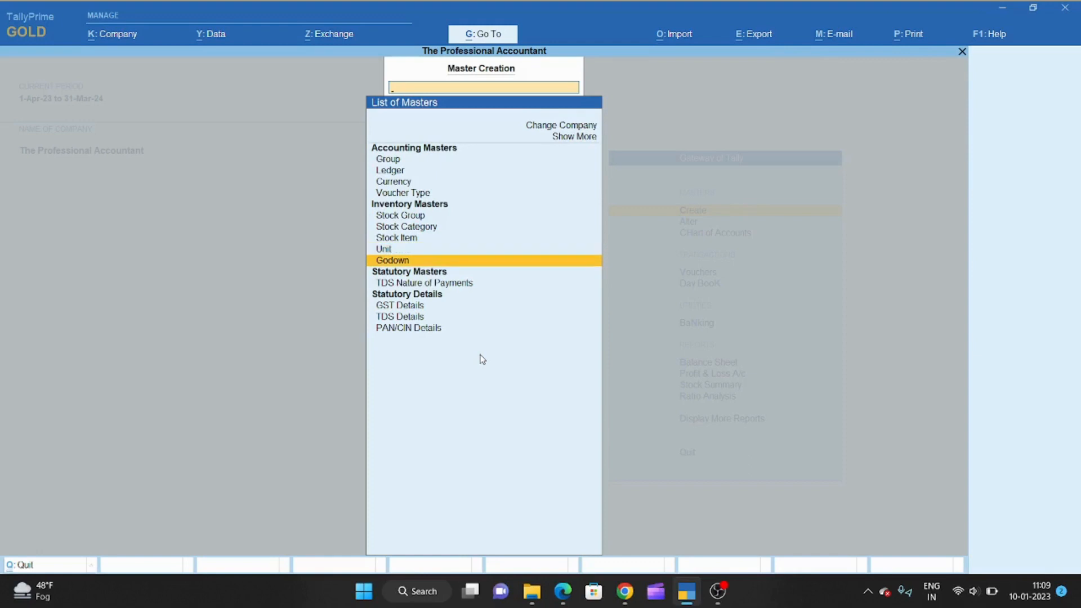
key("Up")
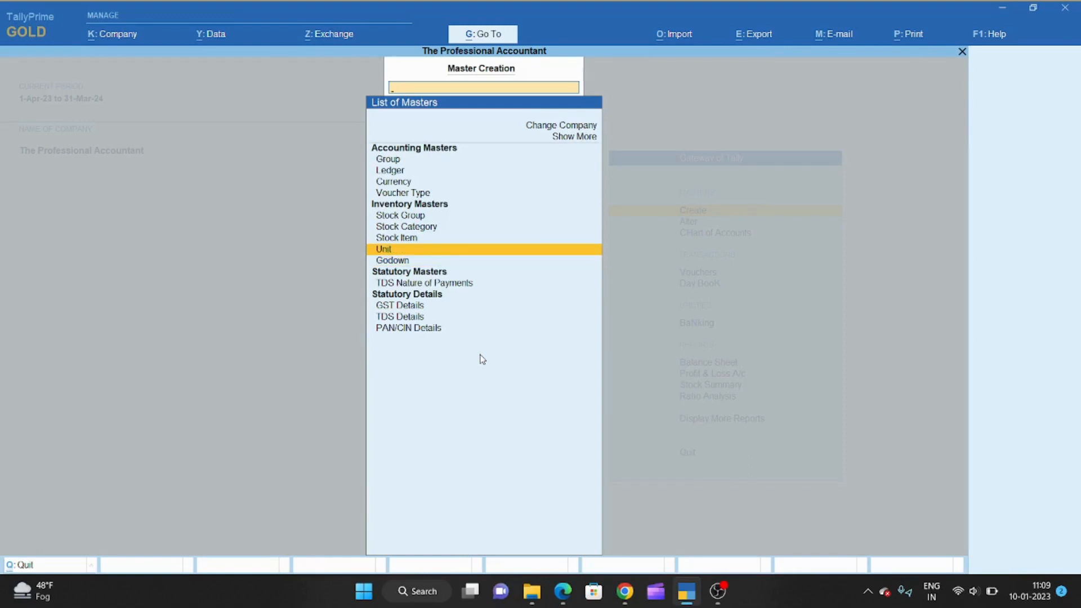
Create a new godown named ROHINI under Primary and return to the list of masters.
key("Down")
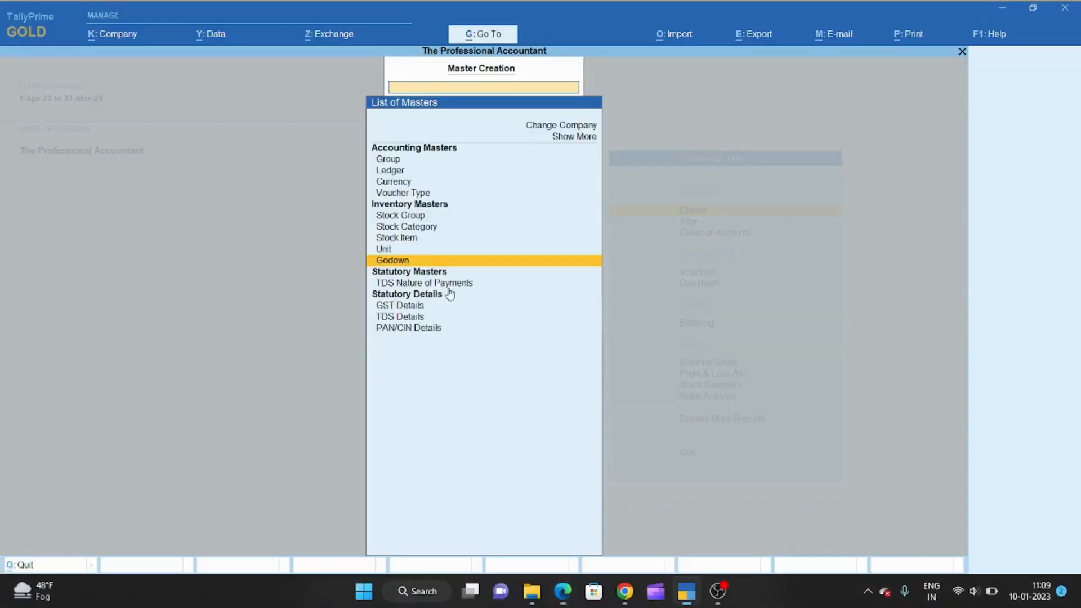
key("Return")
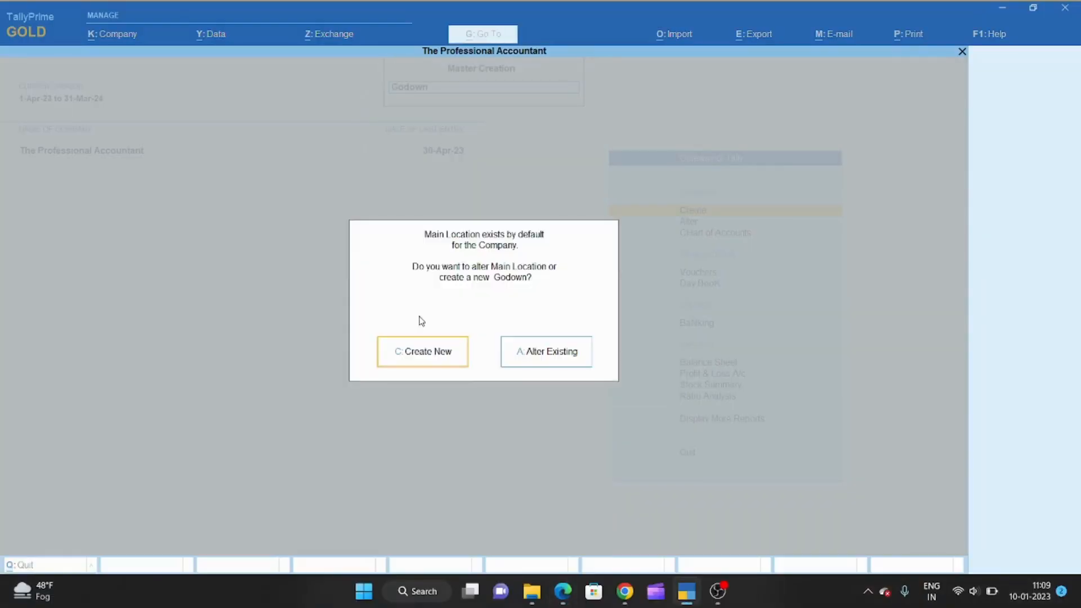
key("Return")
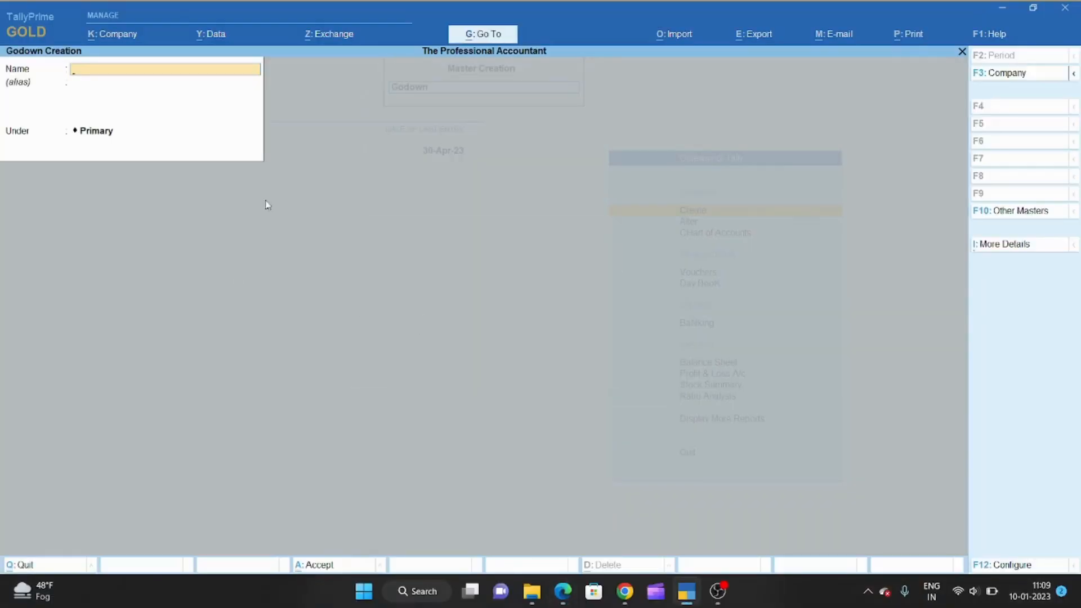
type("ROHINI")
key("Return")
key("ctrl+a")
key("Escape")
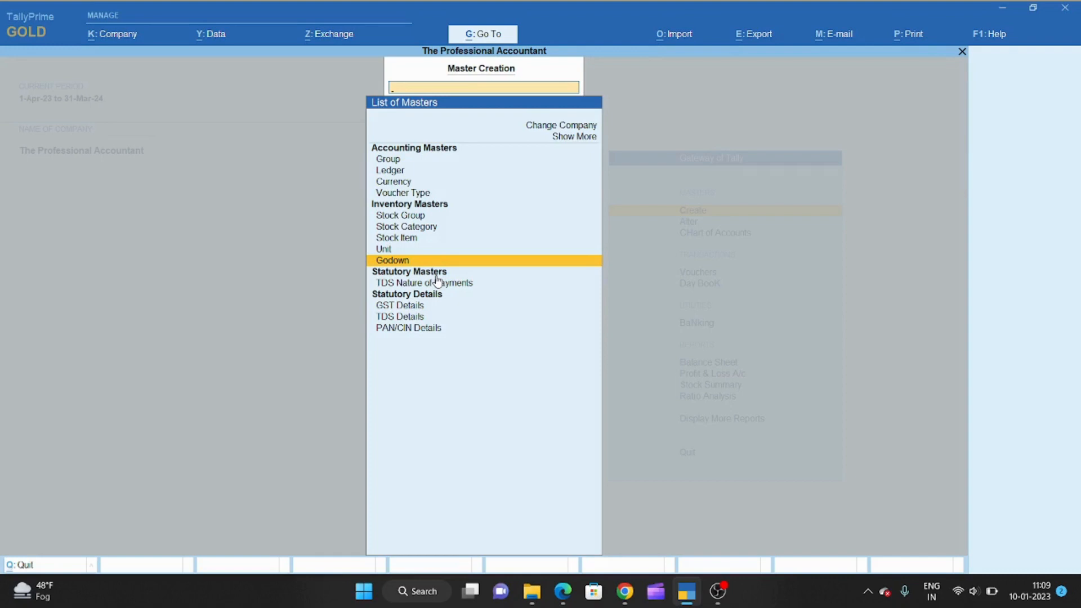
Start a new simple unit of measure with the symbol PCS, leaving its formal name blank.
key("Up")
key("Down")
key("Up")
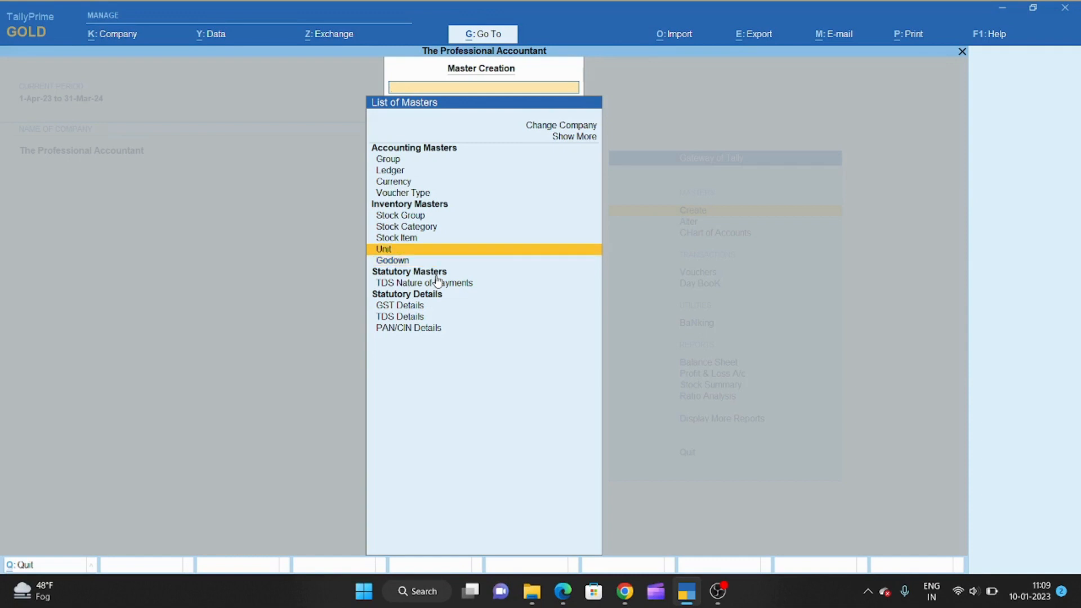
key("Return")
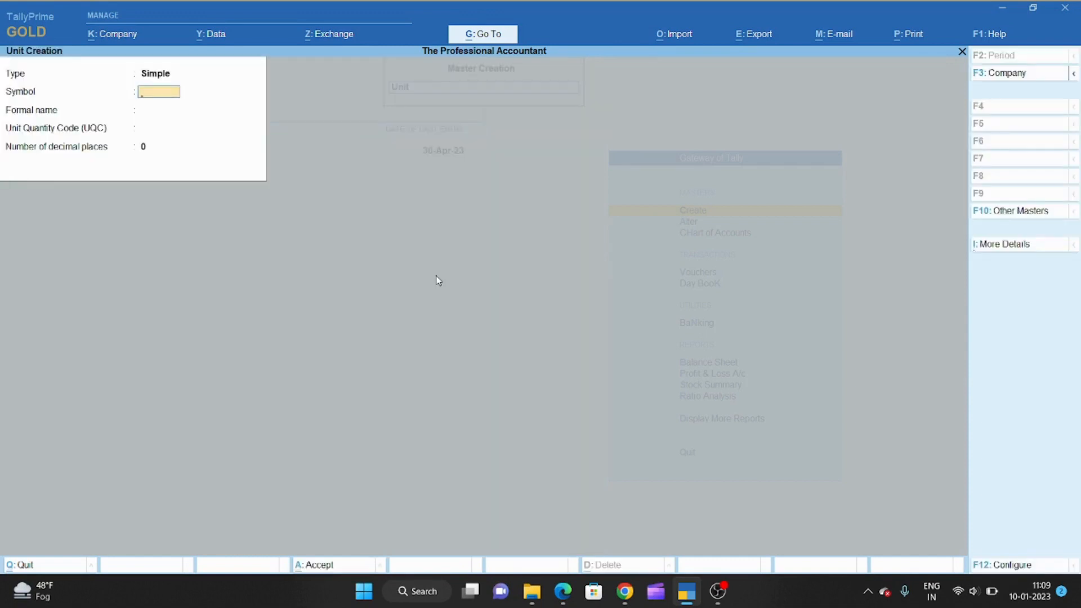
type("PCS")
key("Return")
key("Return")
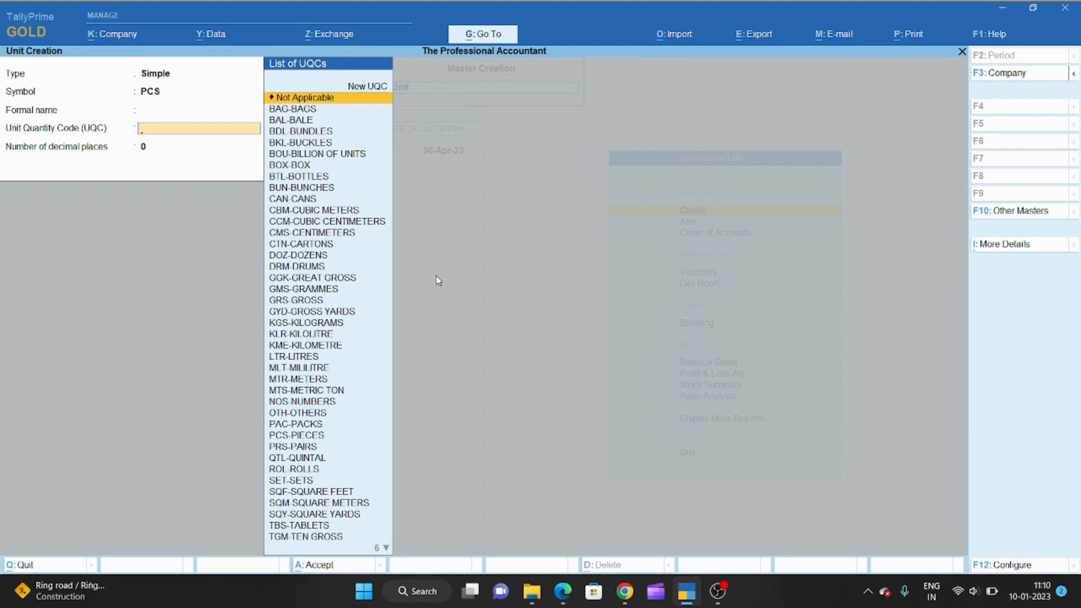
Set the unit's quantity code to PCS-PIECES, keep 0 decimal places, and save the unit.
type("PI")
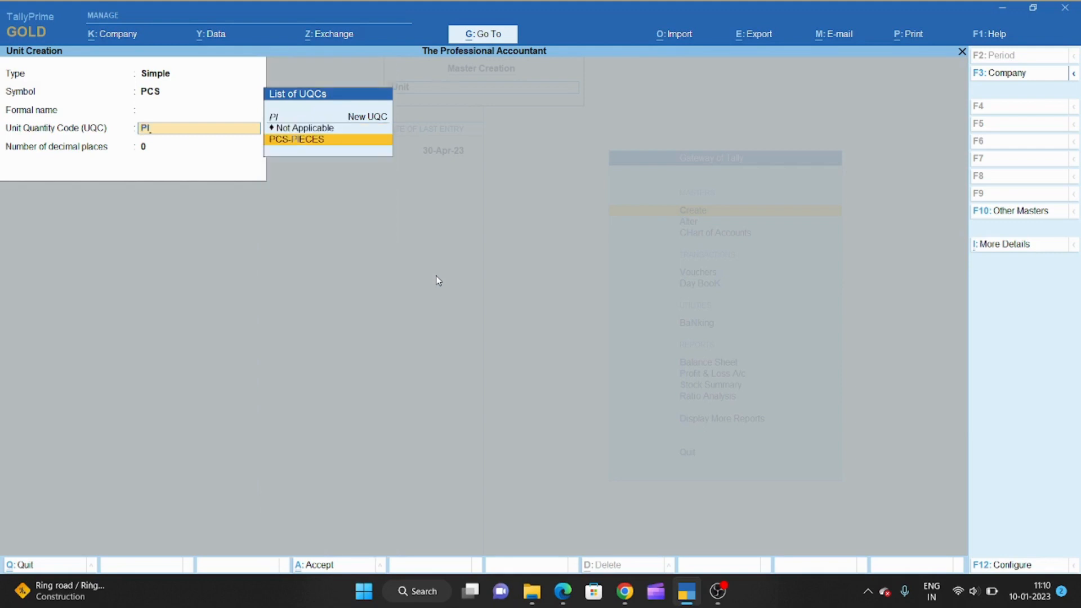
key("Return")
key("BackSpace")
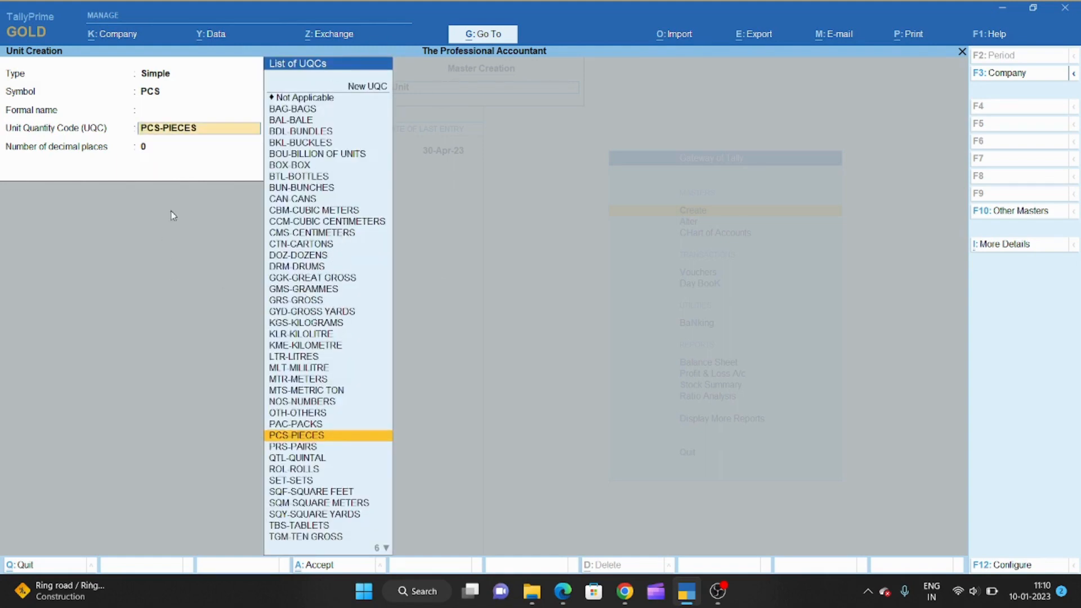
left_click(145, 148)
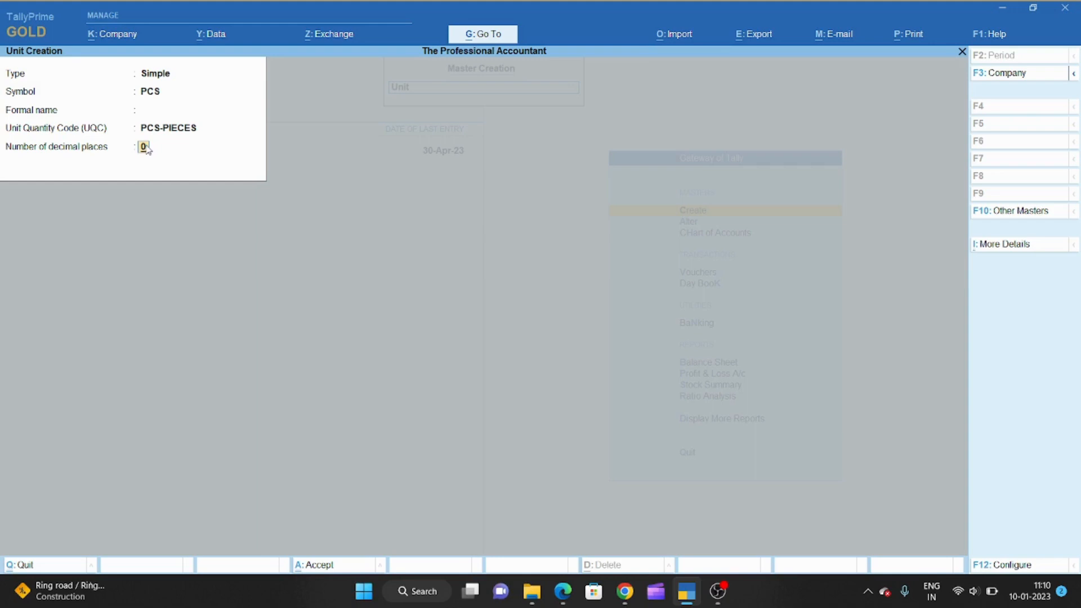
key("Return")
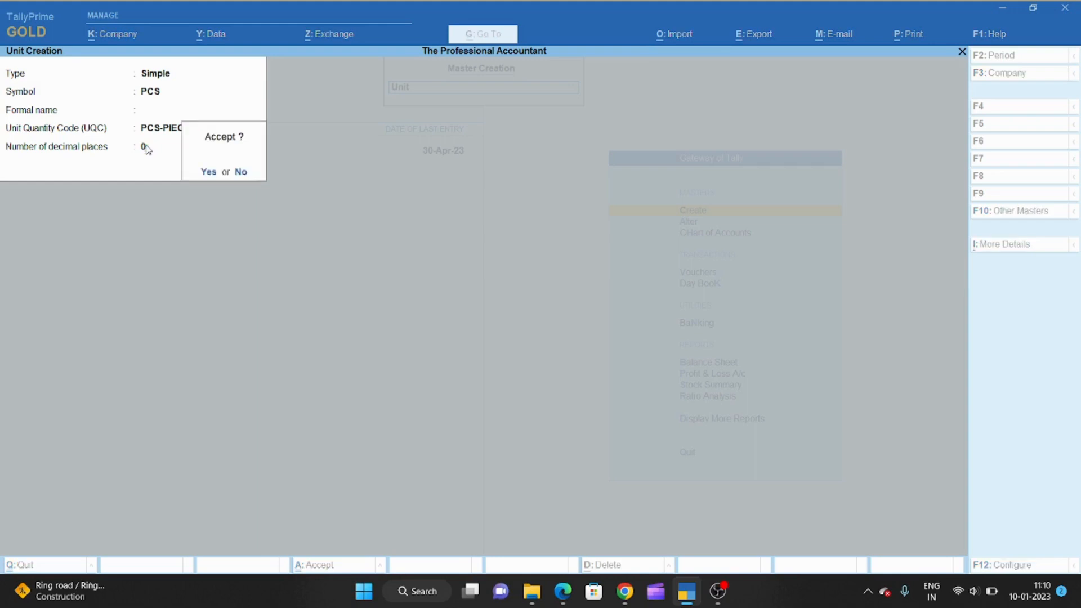
key("Return")
key("Escape")
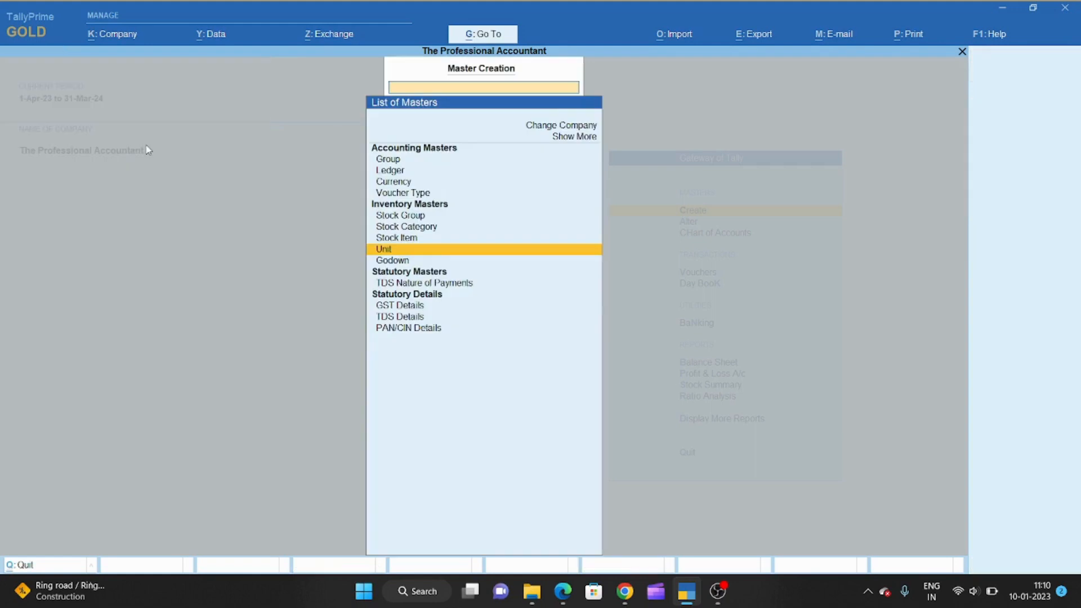
Start creating a new stock item from the inventory masters.
key("Up")
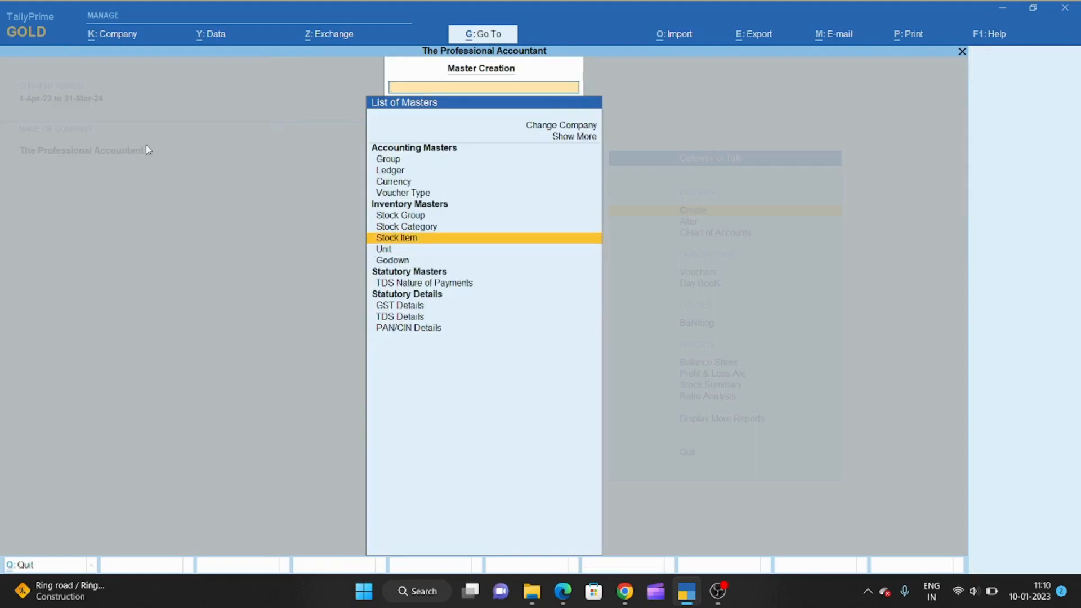
key("Up")
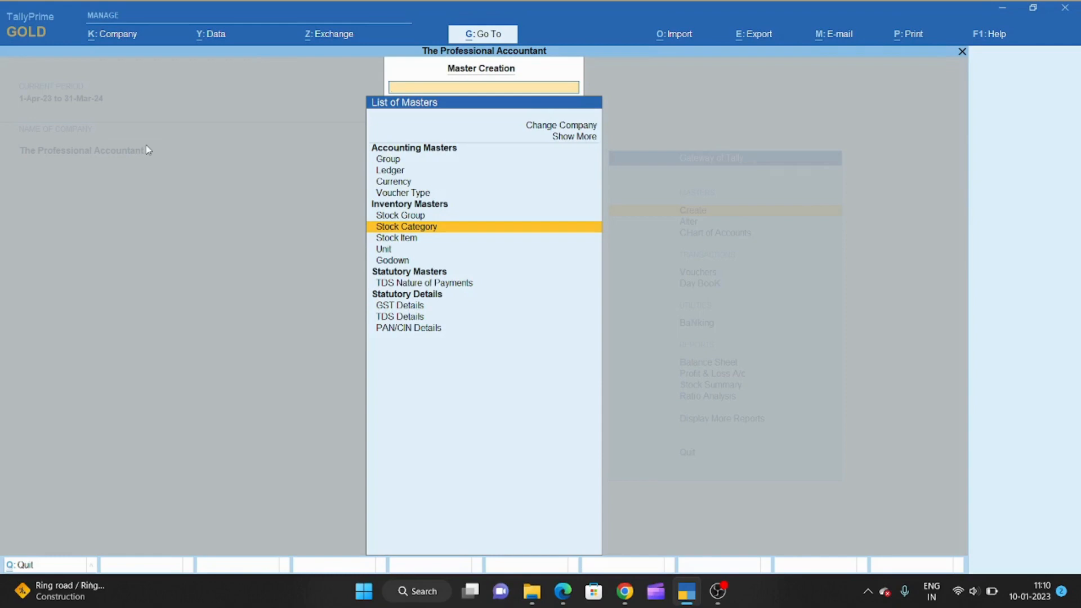
key("Down")
key("Up")
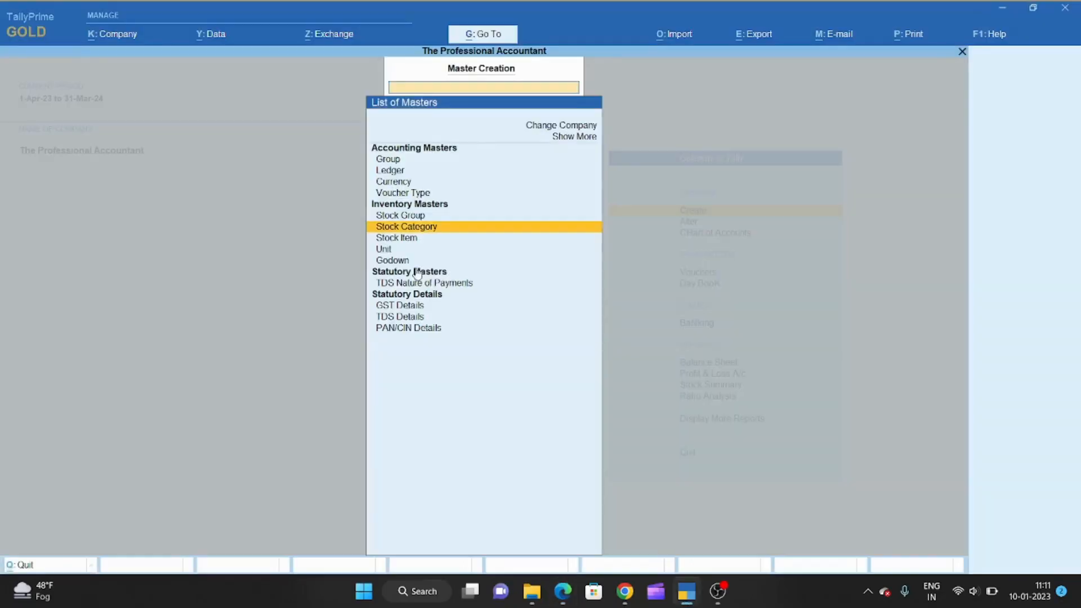
key("Down")
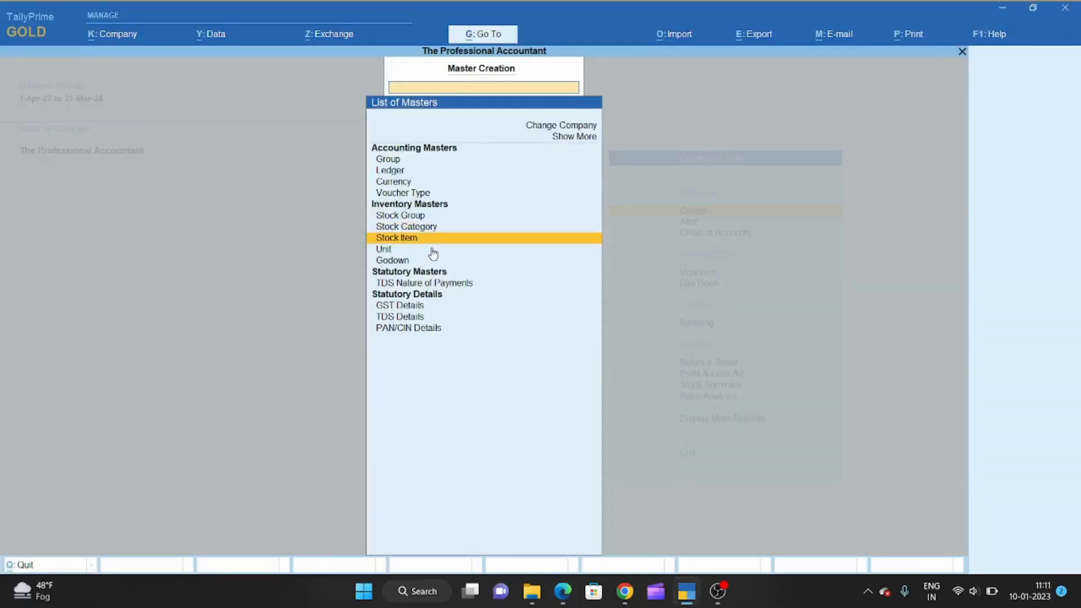
key("Return")
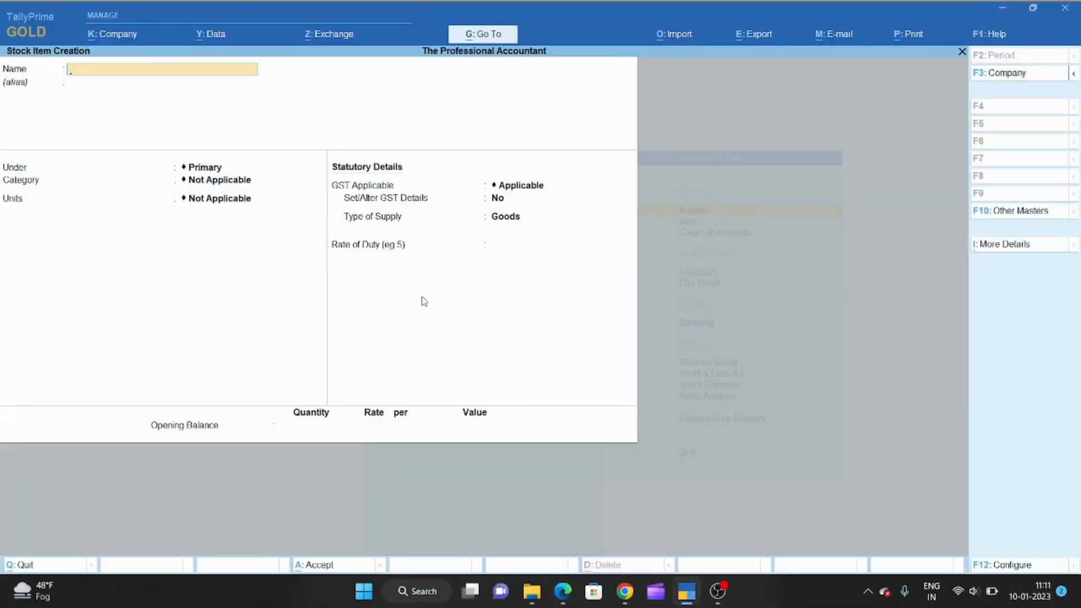
Name the stock item I PHONE 11 128GB GREEN, checking the description on the Apple Ltd invoice, and leave the alias blank.
type("IPHONE")
type("28GB")
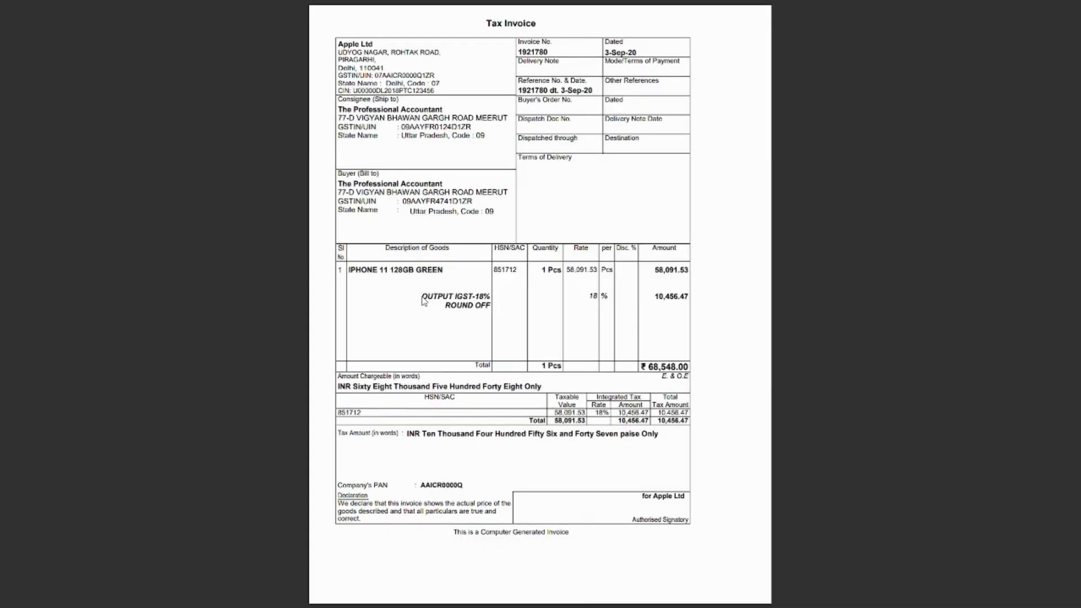
key("alt+Tab")
key("alt+Tab")
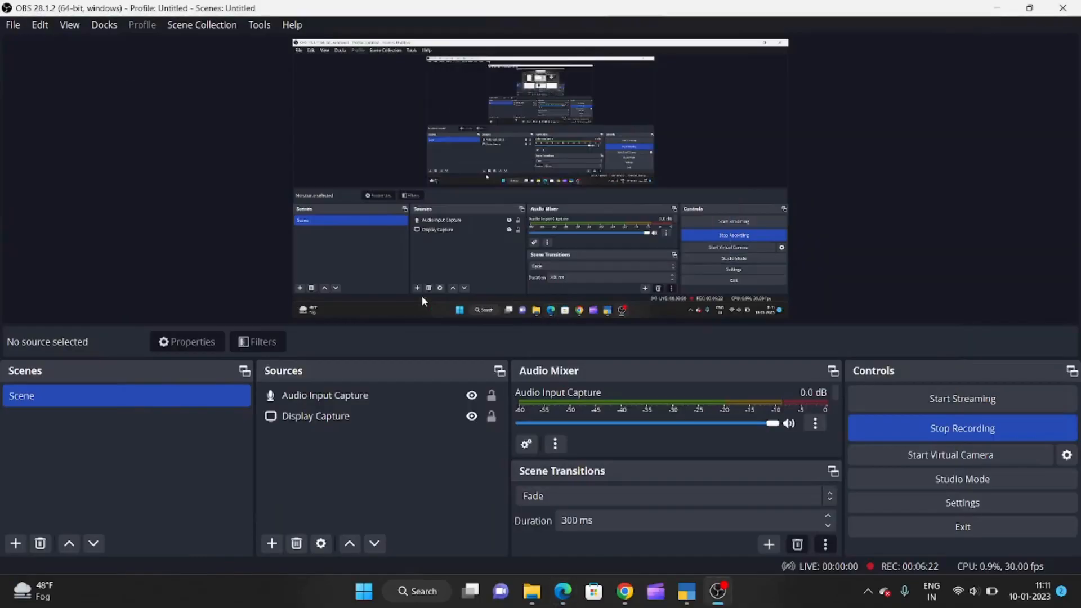
key("alt+Tab")
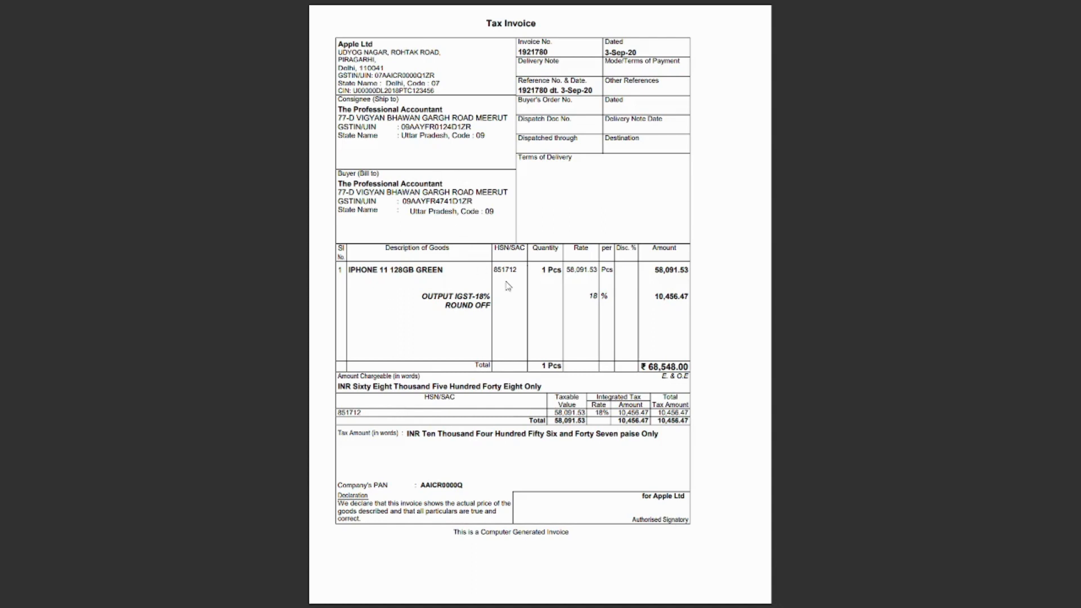
key("alt+Tab")
key("Tab")
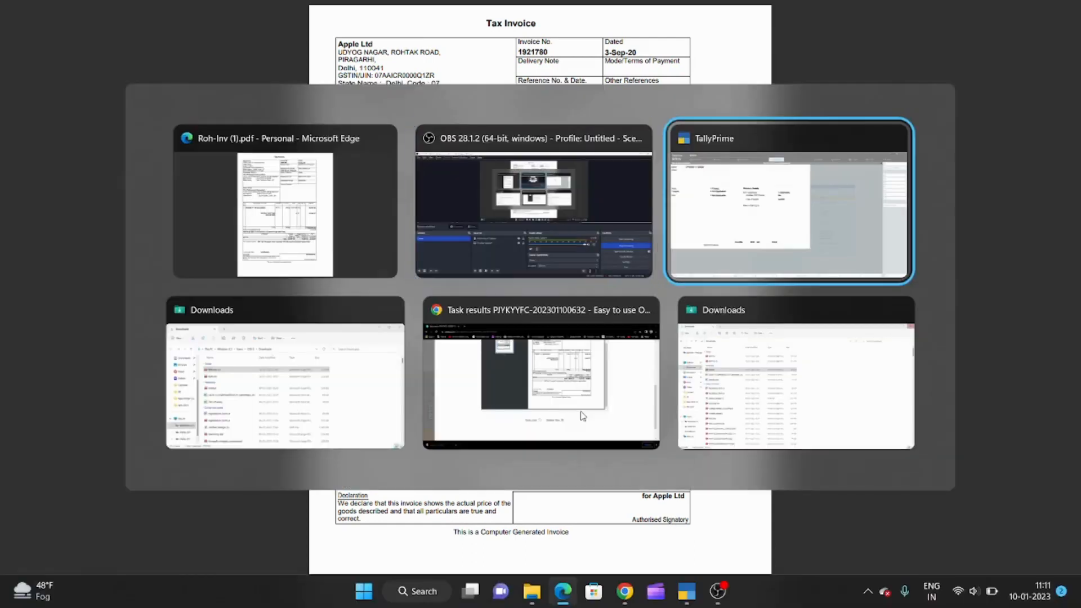
type("GREEN")
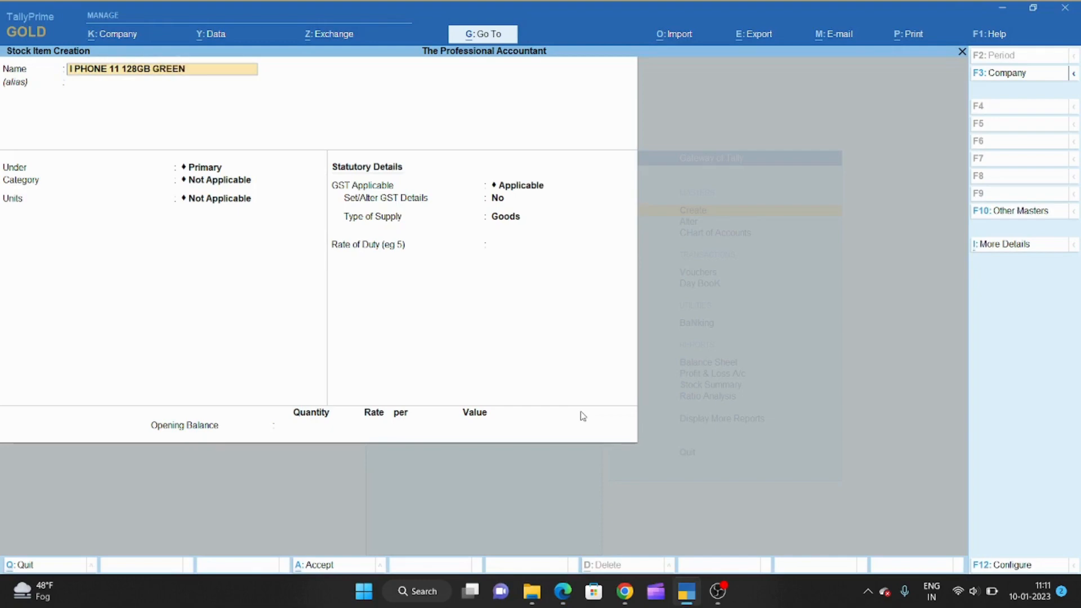
key("Return")
key("Return")
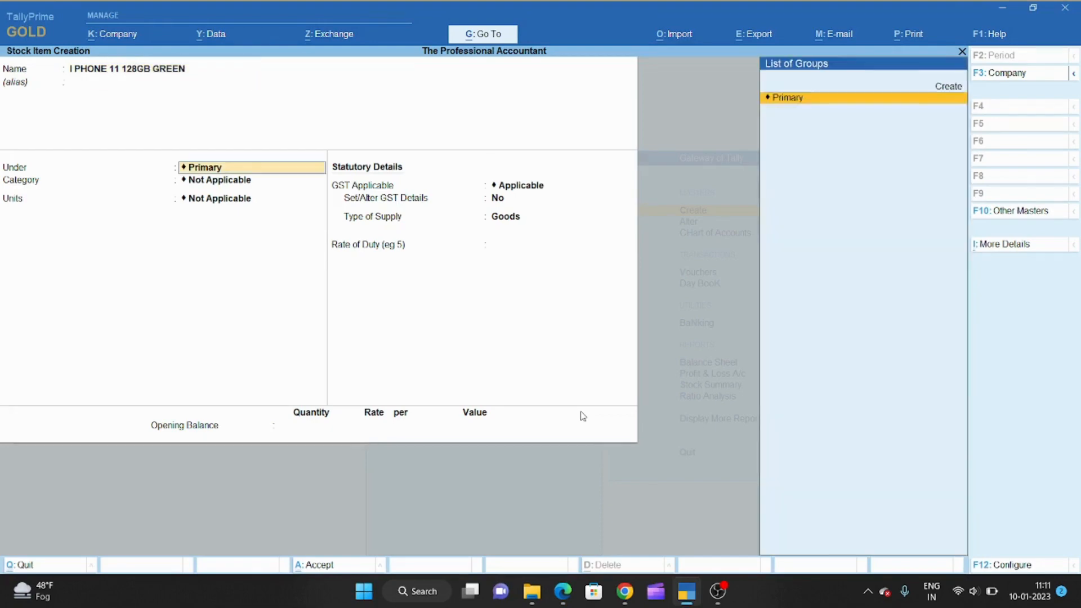
Keep the item under Primary with category Not Applicable, and set its units to PCS.
key("alt+Tab")
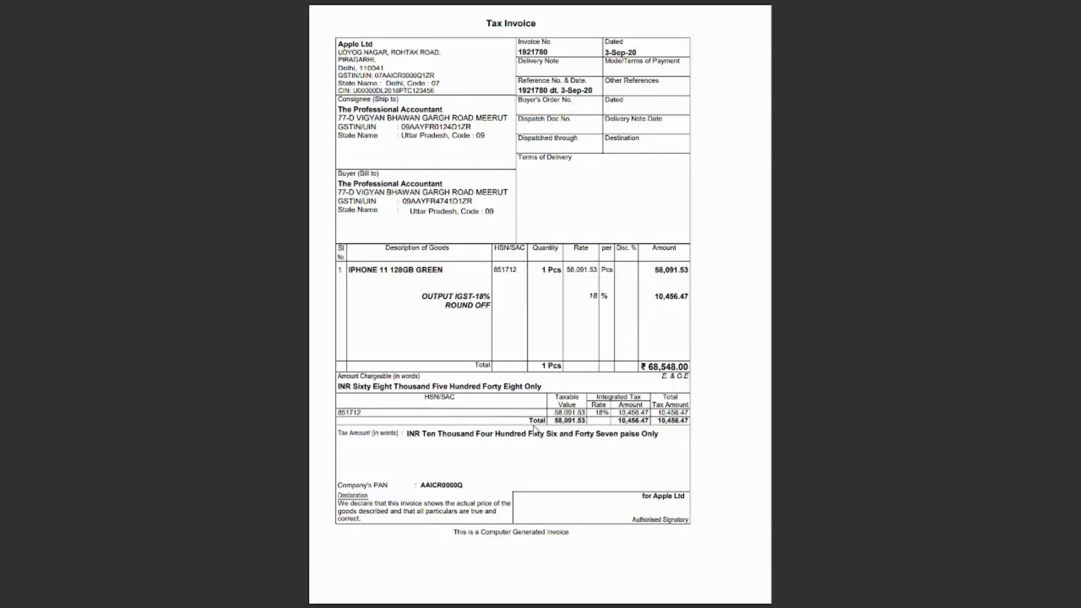
key("alt+Tab")
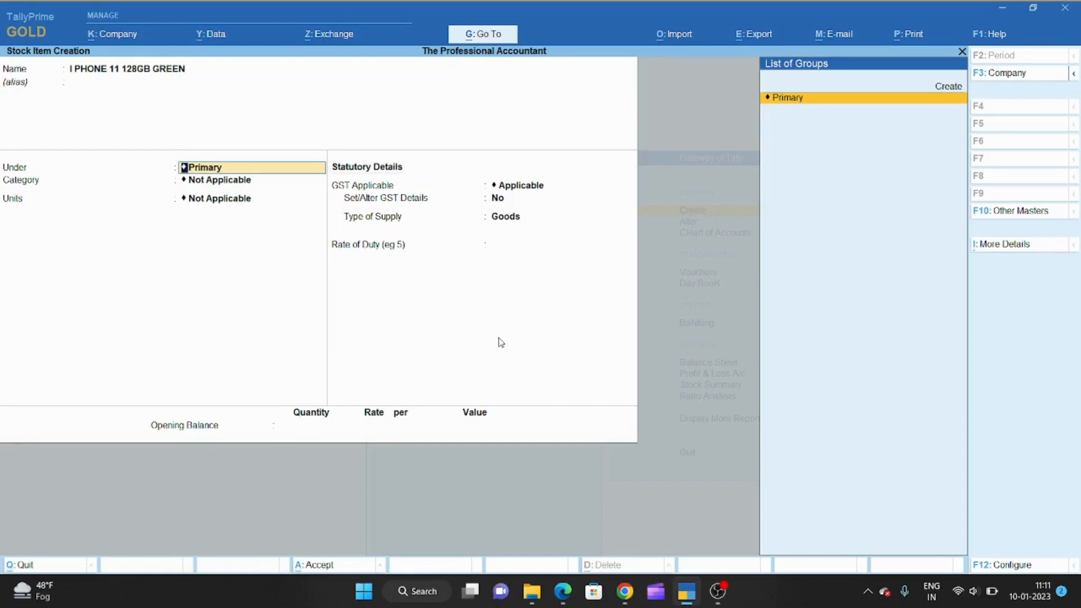
key("Return")
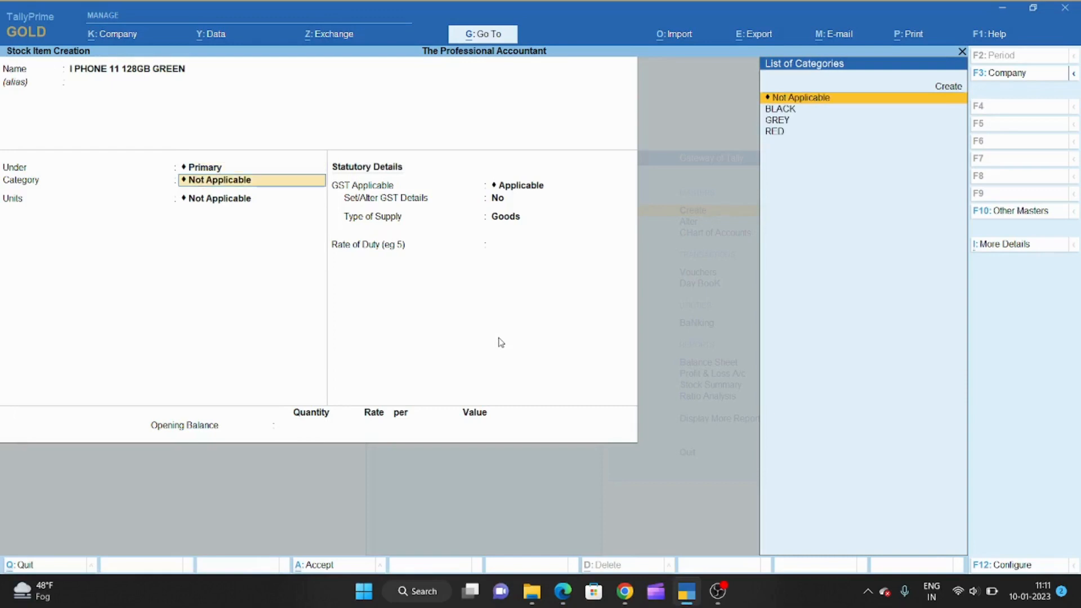
key("Down")
key("Down")
key("Down")
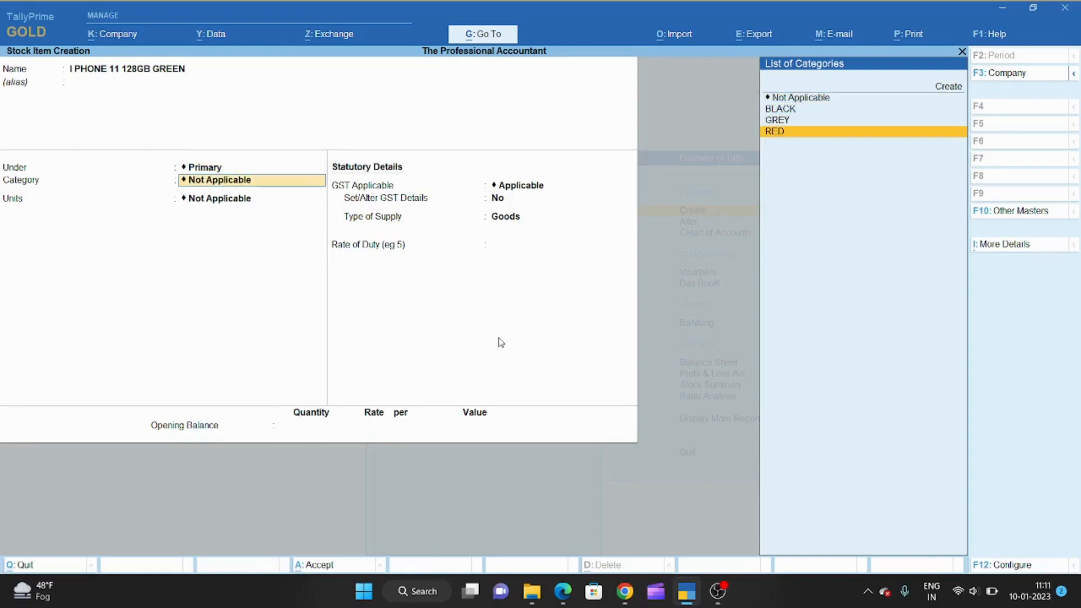
key("Up")
key("Up")
key("Up")
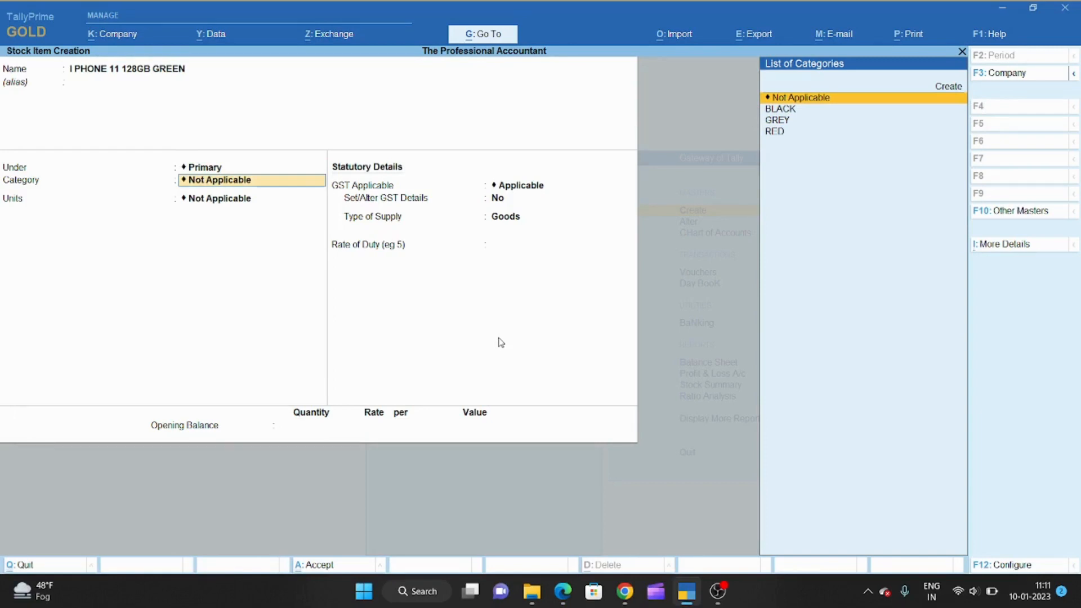
key("Return")
key("Down")
key("Return")
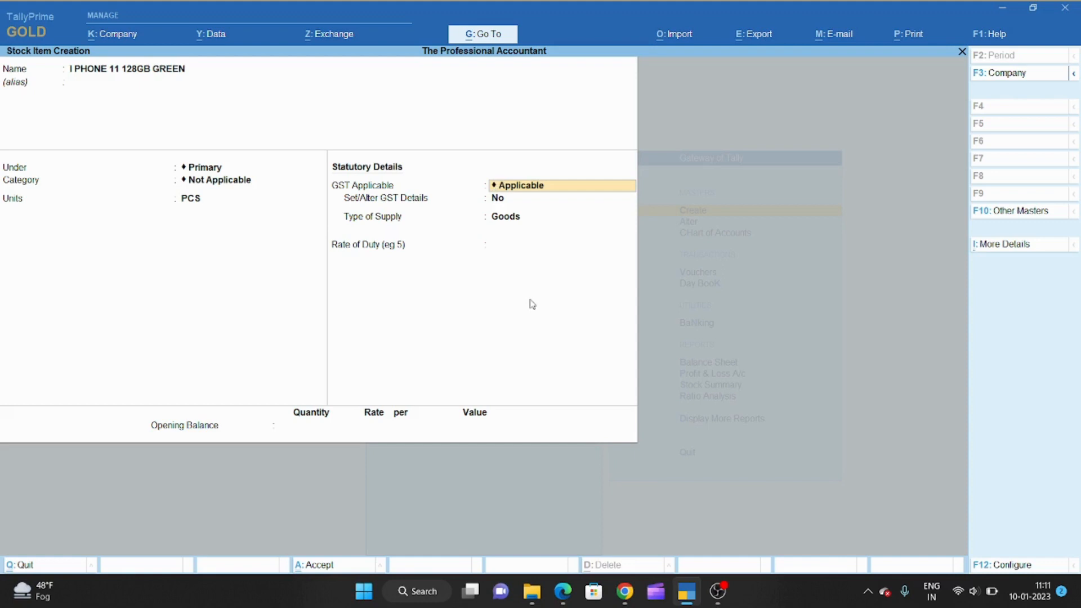
Keep GST applicable for the item and set Set/Alter GST Details to Yes to open its GST details.
key("Return")
type("Y")
key("Return")
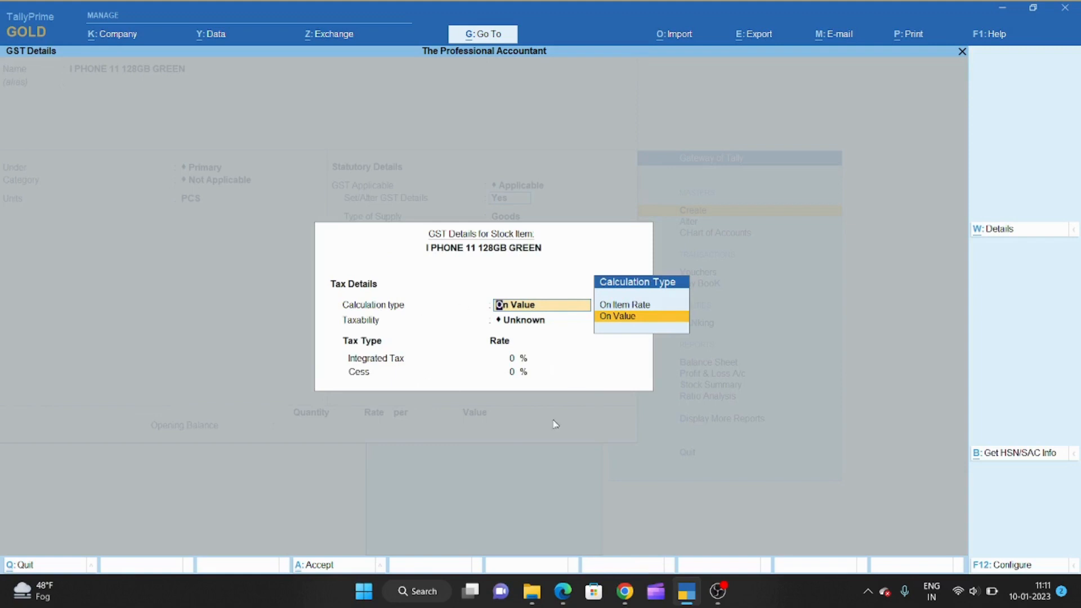
Enable HSN/SAC details, type of goods, reverse charge, ineligible input credit, valuation type and all GST tax types in the GST details configuration.
left_click(988, 566)
key("y")
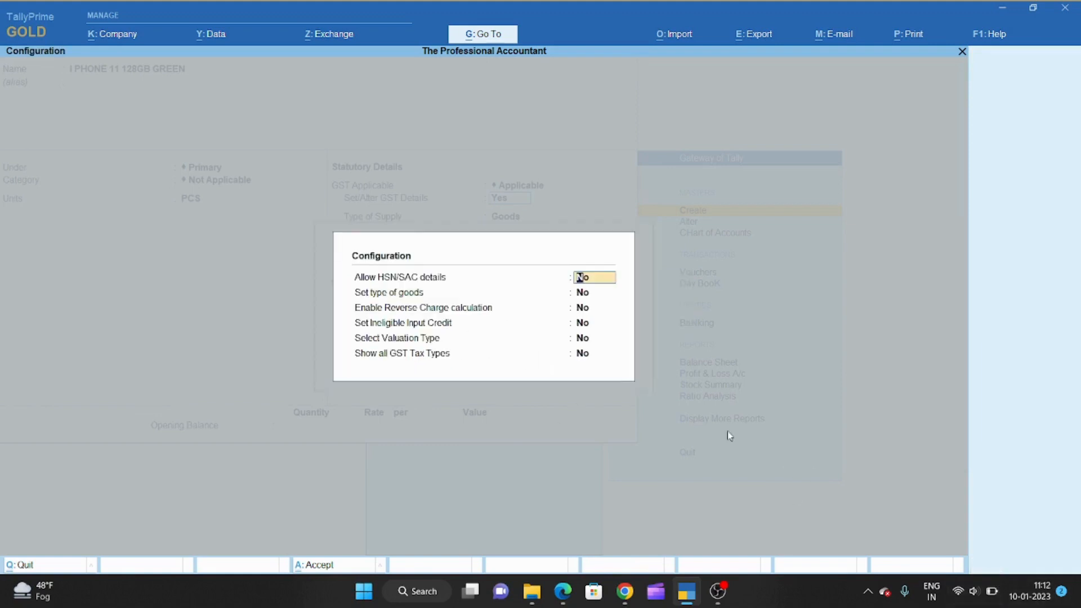
key("Return")
key("y")
key("Return")
key("y")
key("Return")
key("y")
key("Return")
key("Return")
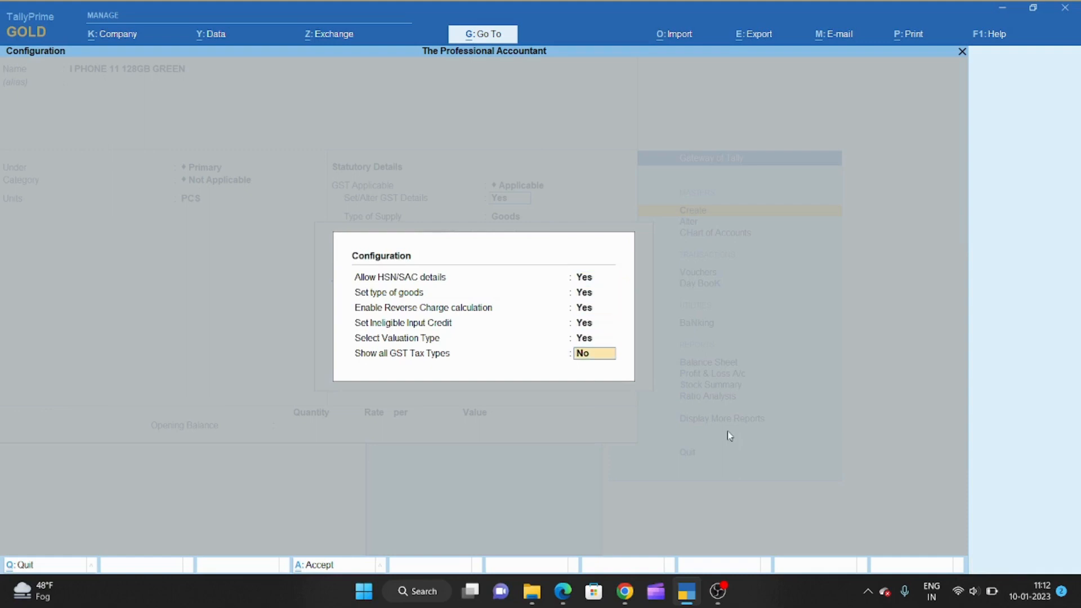
key("Return")
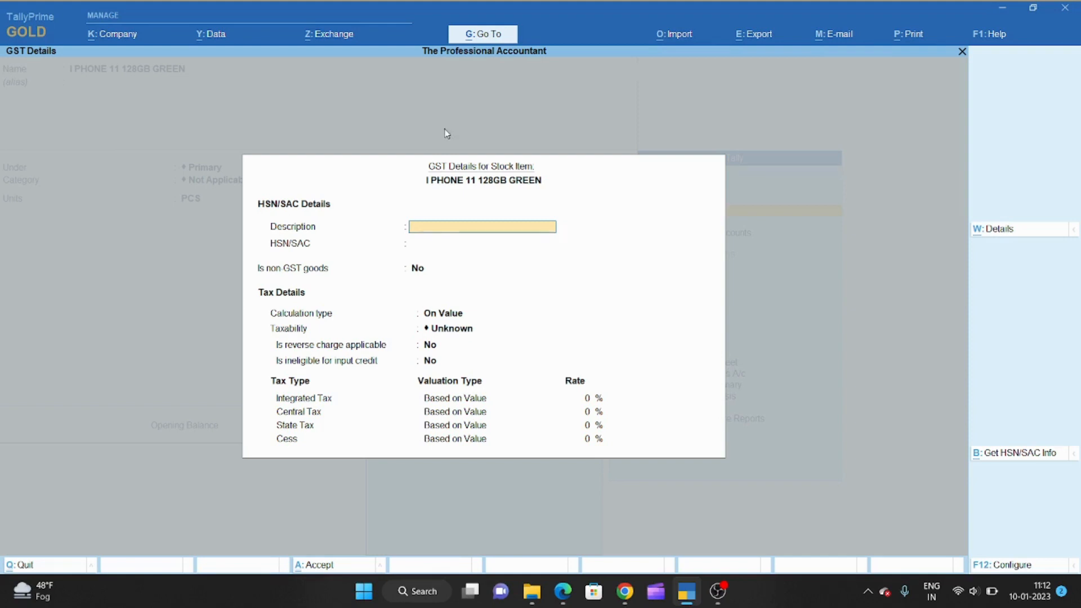
Leave the HSN description blank, enter HSN/SAC code 851712, and keep the non-GST goods option at No.
key("Return")
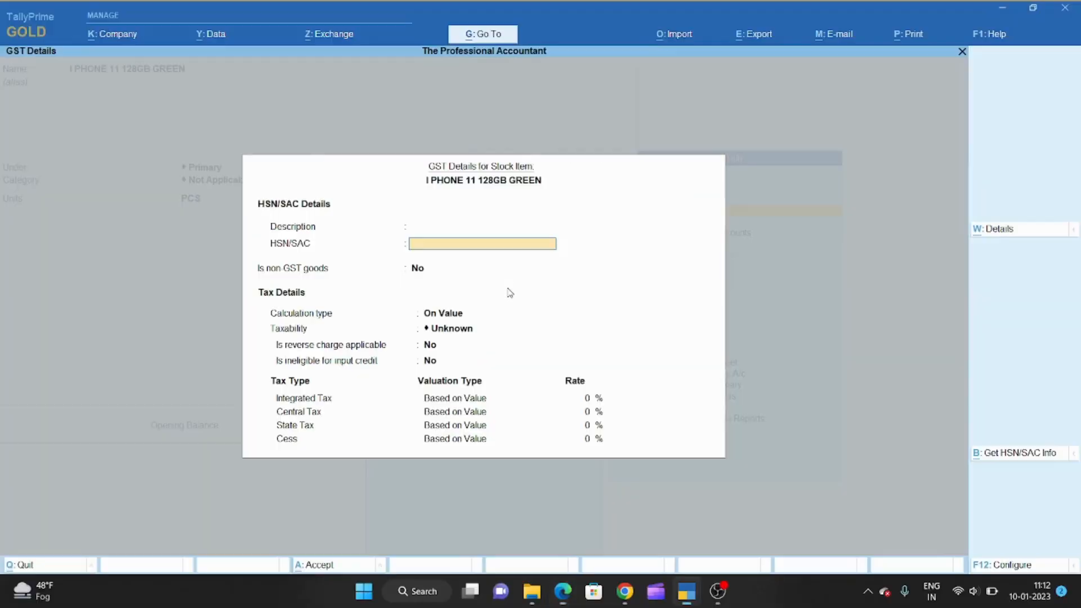
type("851712")
key("Return")
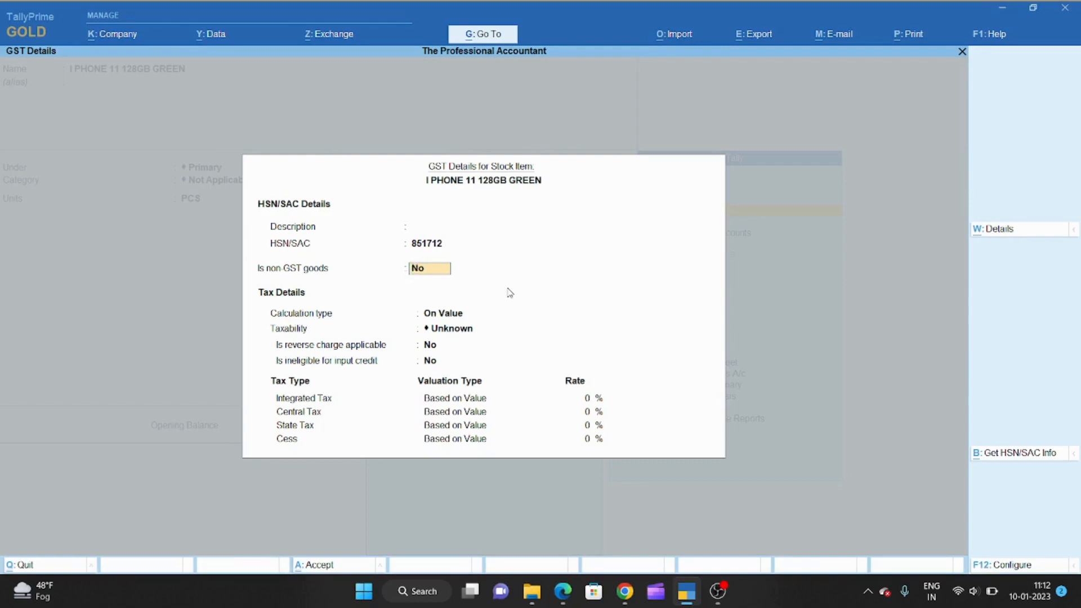
key("Return")
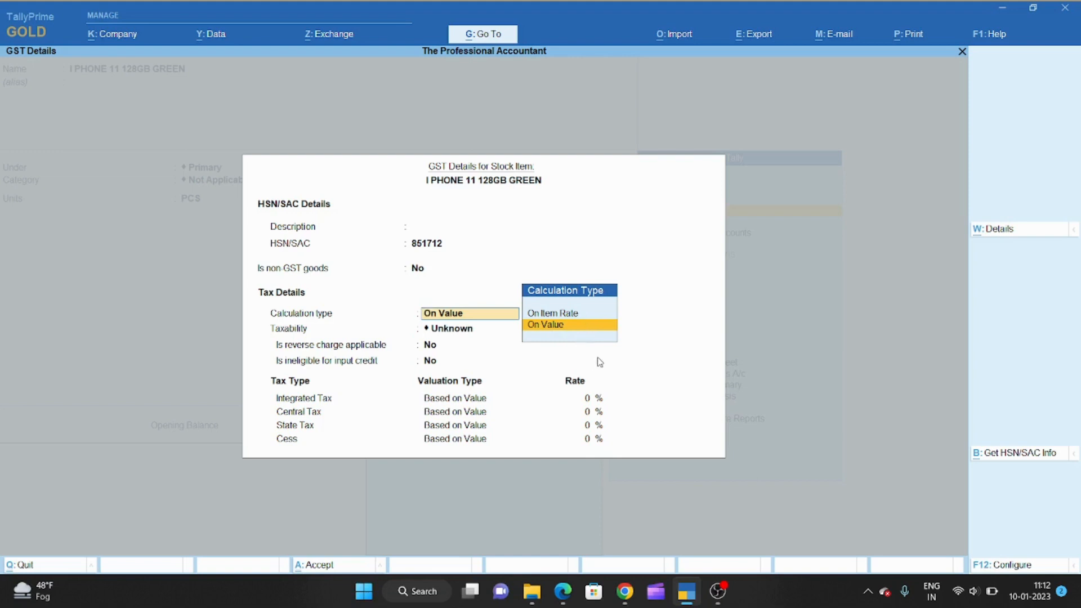
Keep calculation On Value, set taxability to Taxable with an integrated tax rate of 18%, and accept the GST details.
key("Return")
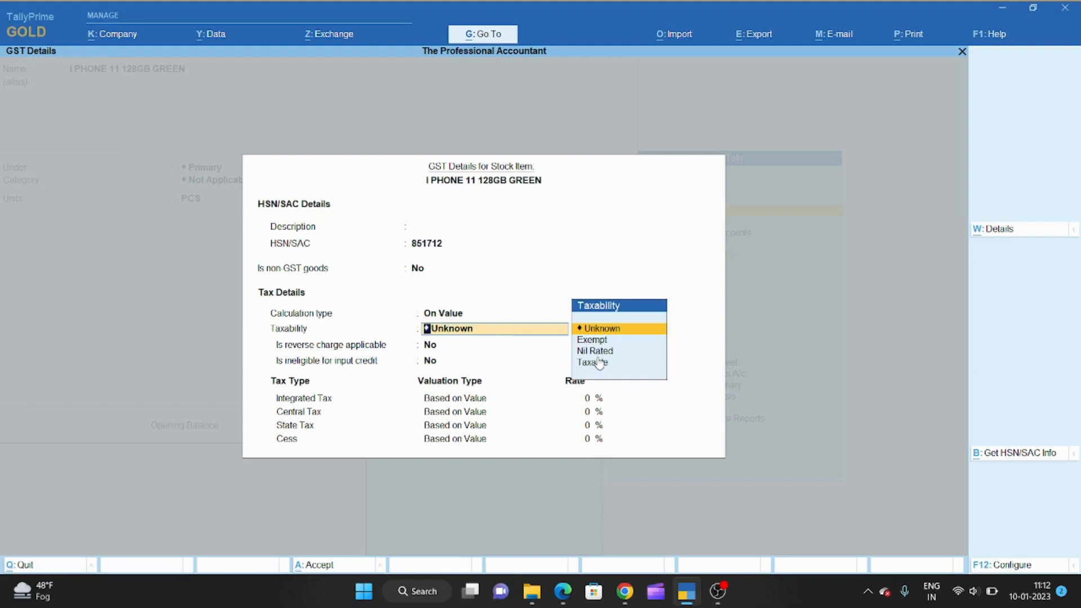
left_click(662, 363)
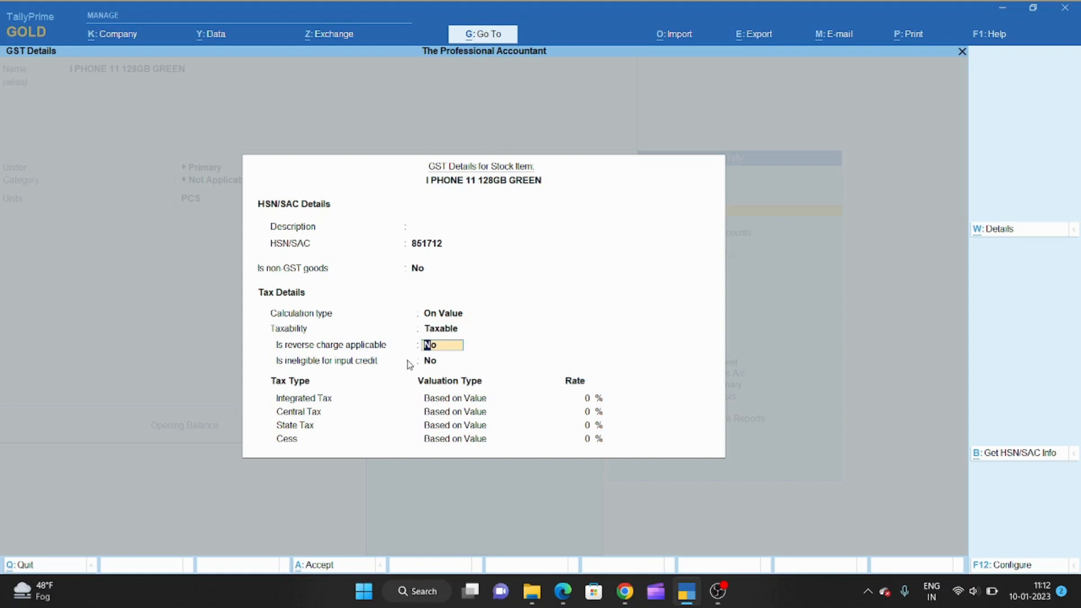
key("Return")
key("Return")
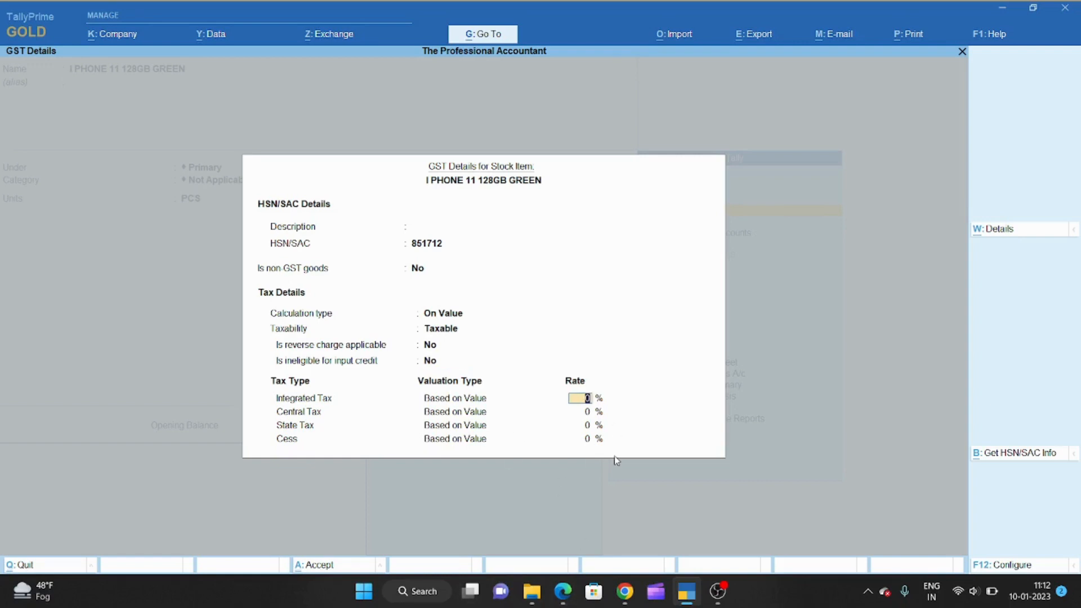
type("18")
key("Return")
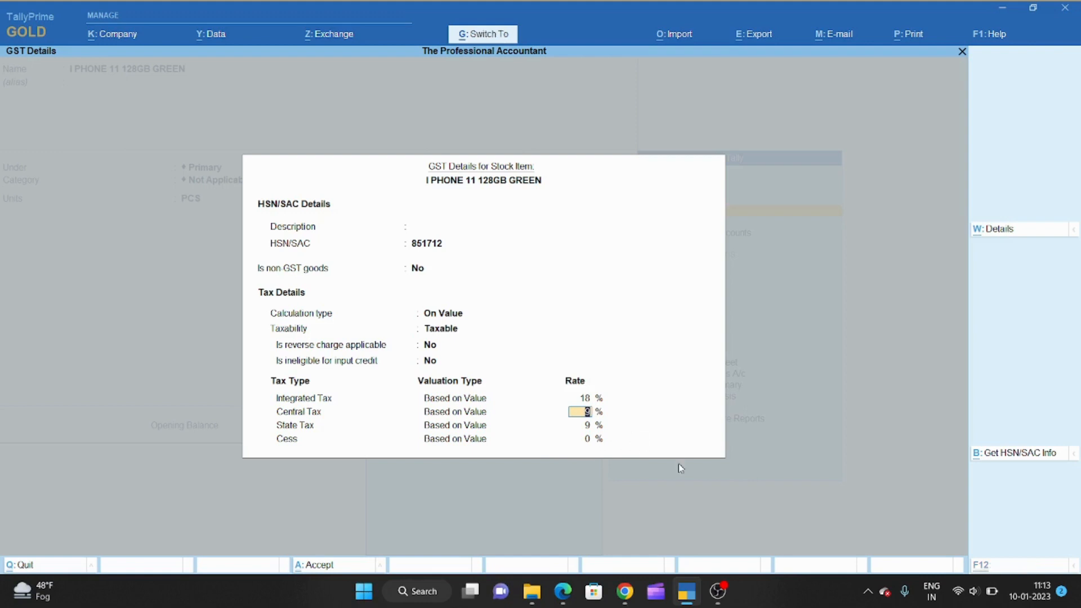
key("ctrl+a")
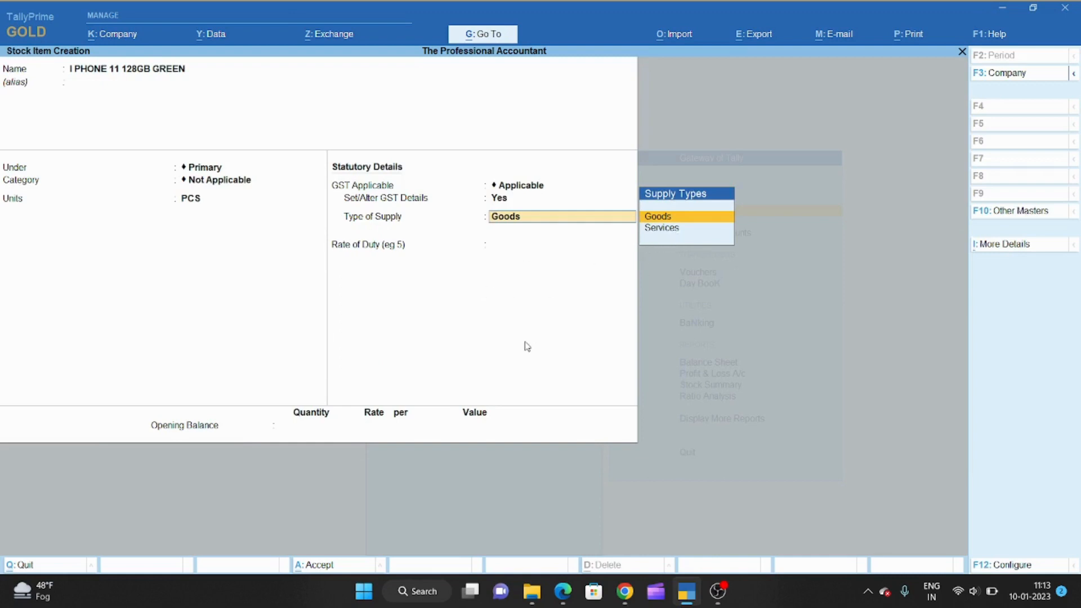
Keep the type of supply as Goods, enter no rate of duty or opening balance, and save the stock item.
key("Return")
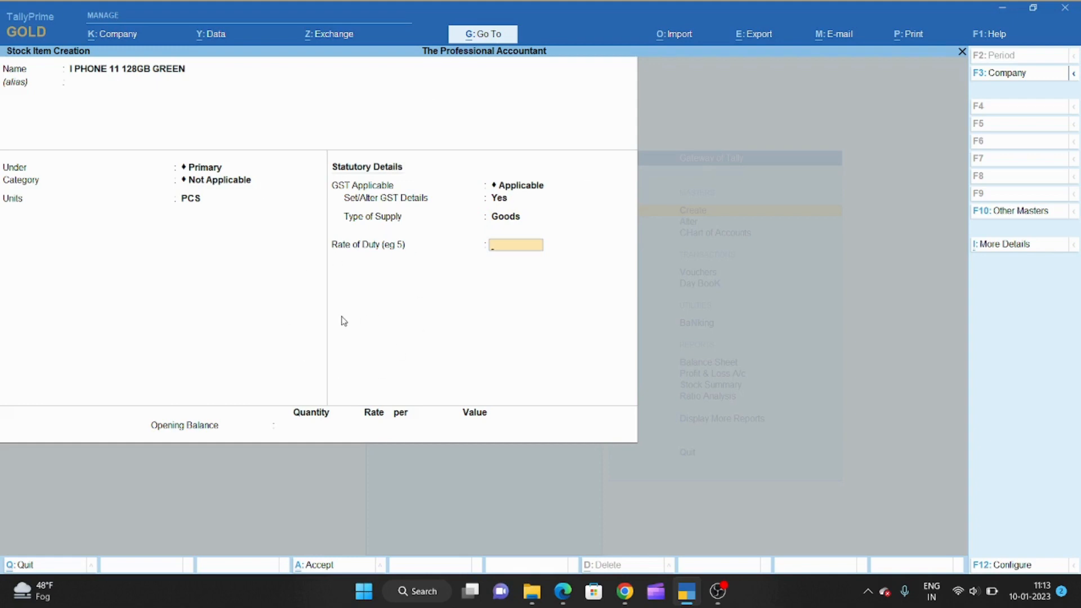
key("Return")
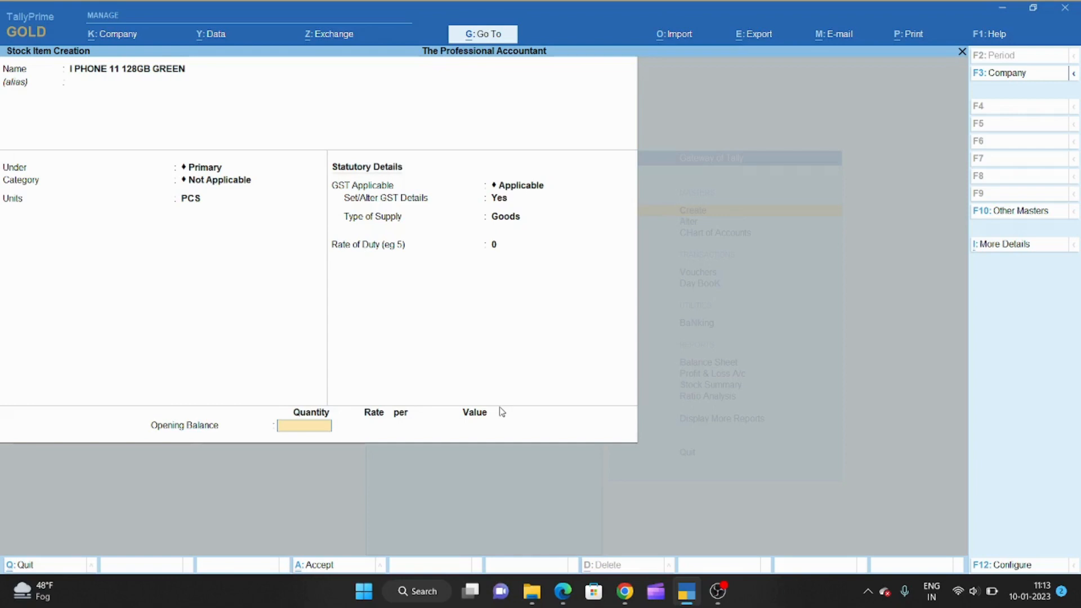
key("Return")
key("Return")
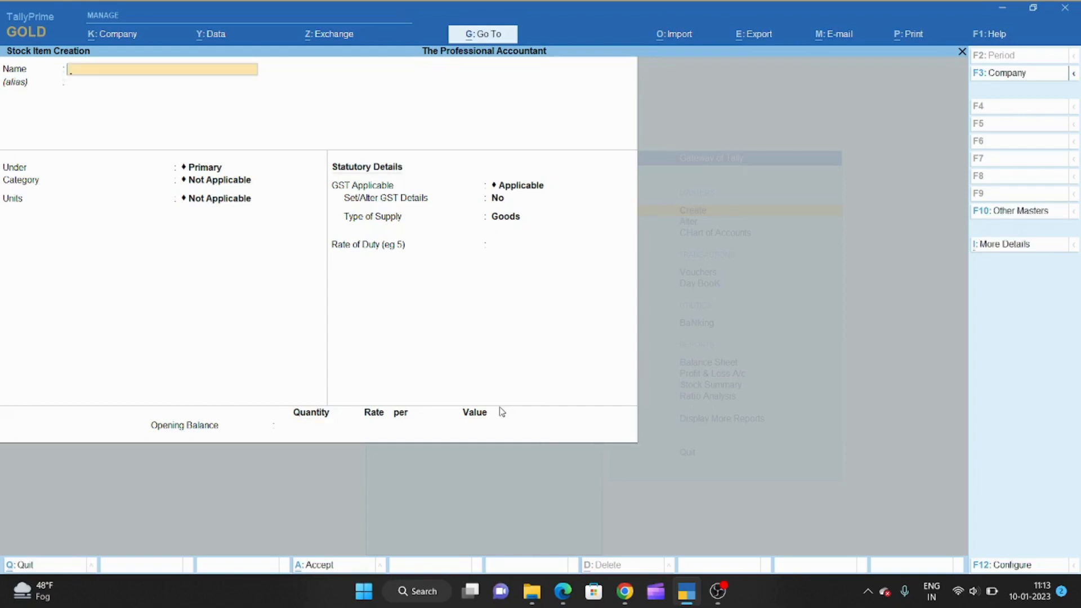
Leave master creation and open the I PHONE 11 128GB GREEN stock item for alteration.
key("Escape")
key("Return")
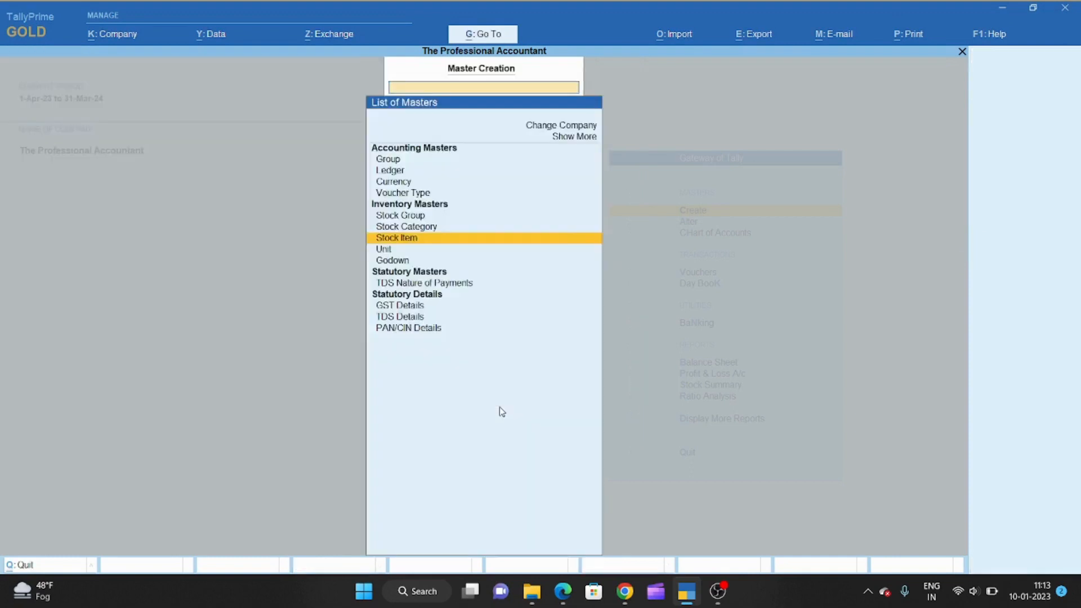
key("Escape")
key("Down")
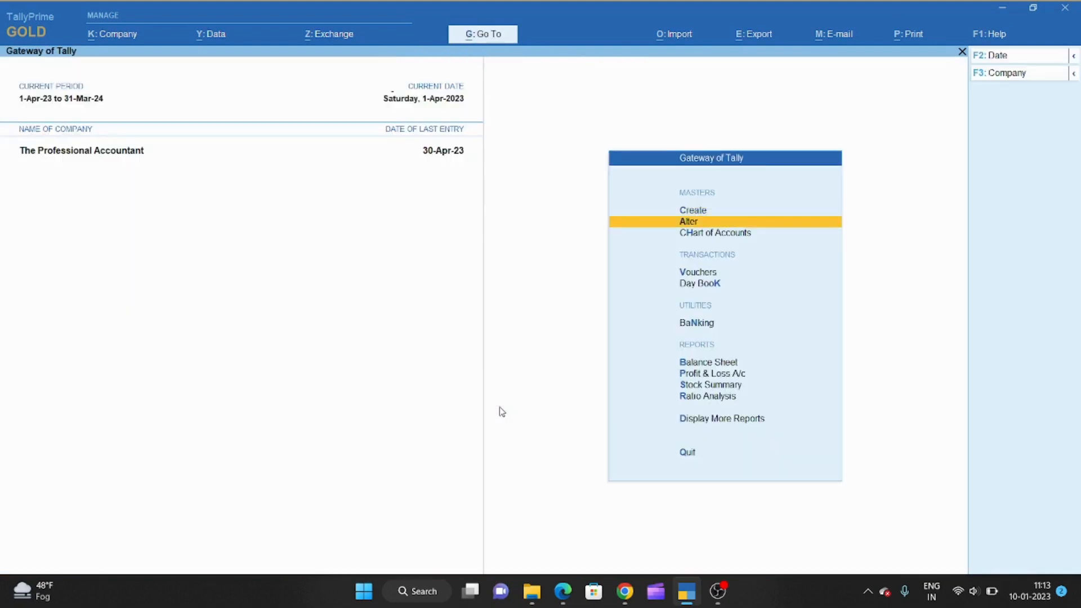
key("Return")
key("Down")
key("Down")
key("Down")
key("Down")
key("Down")
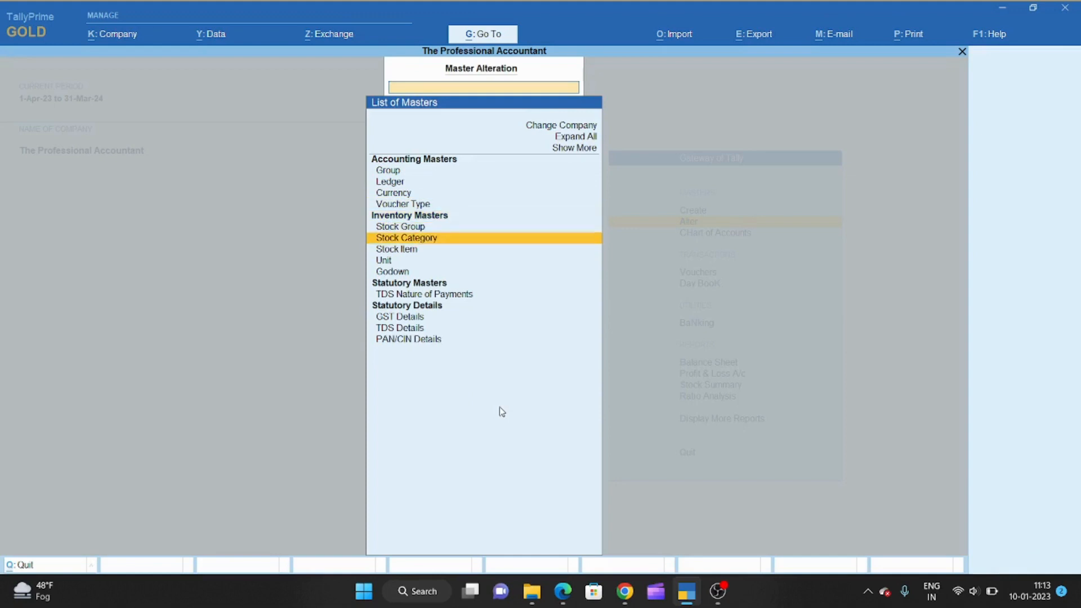
key("Down")
key("Return")
key("Return")
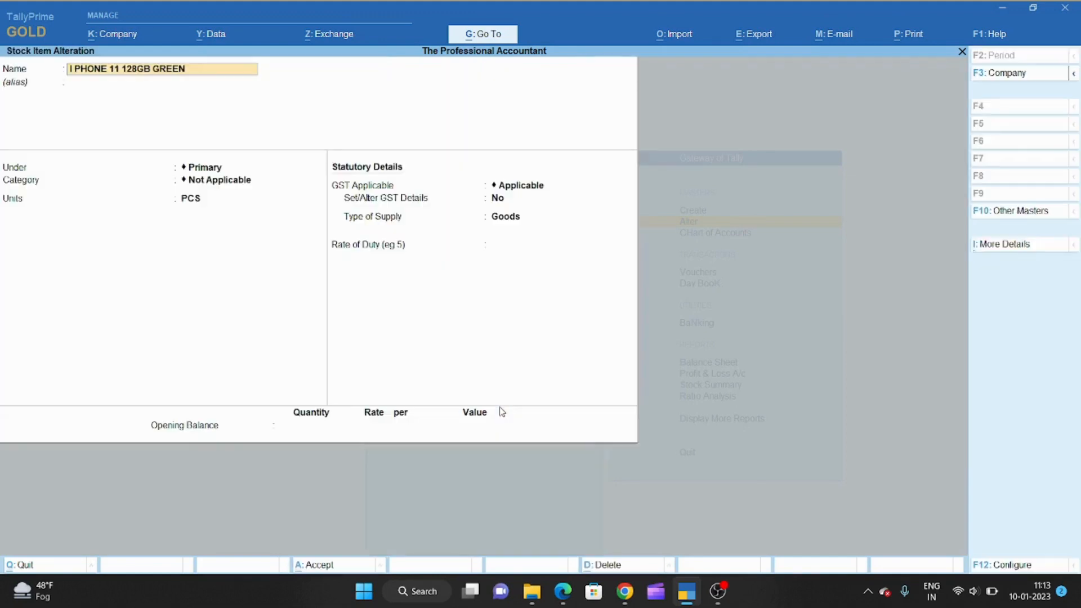